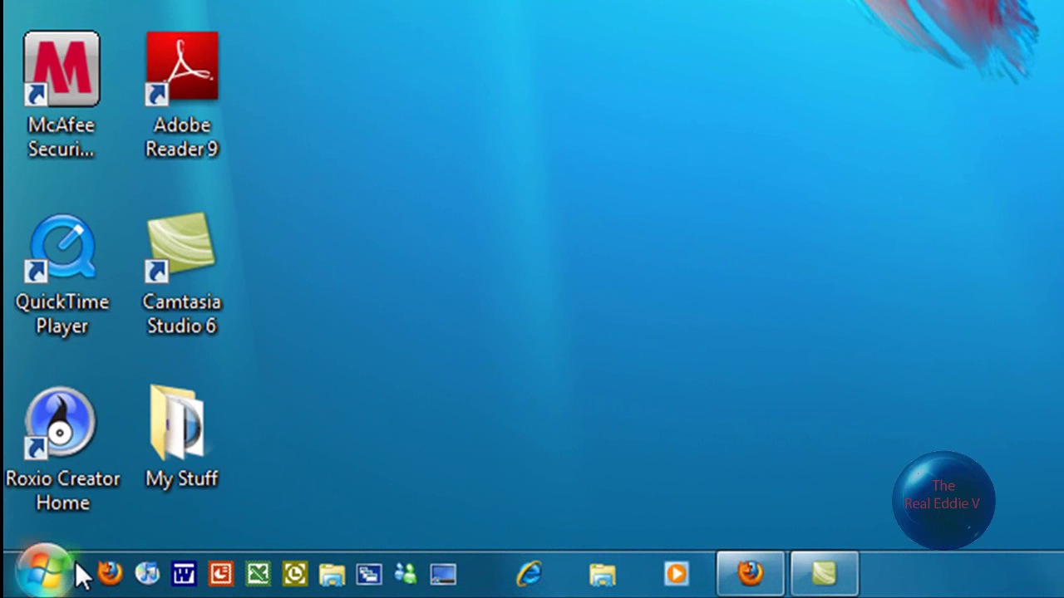
# Step: Find Windows Update from the Start search, run a fresh update check, and close the window
pyautogui.click(77, 565)
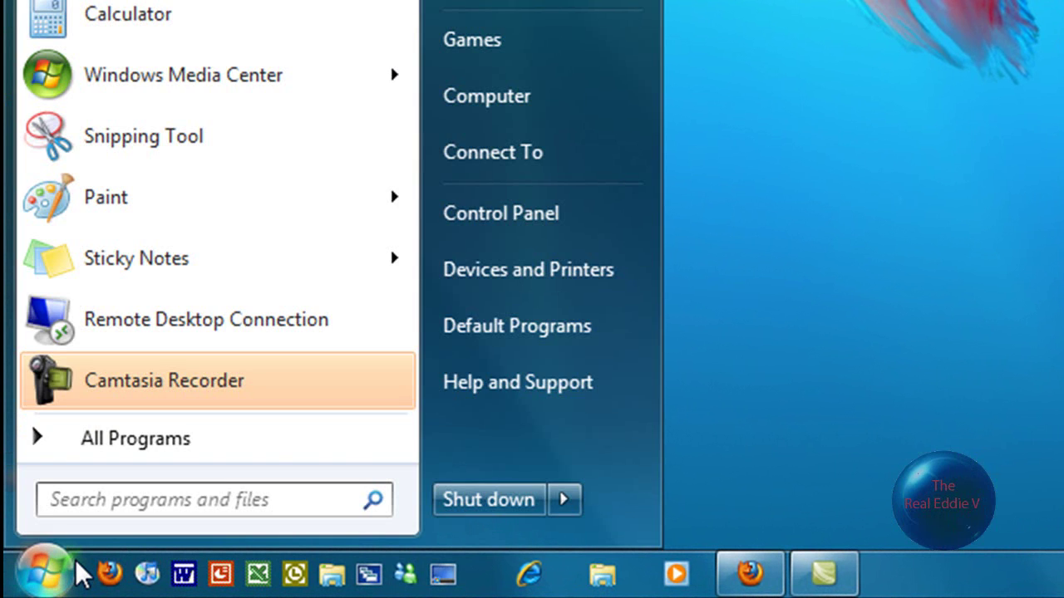
pyautogui.write('Windo')
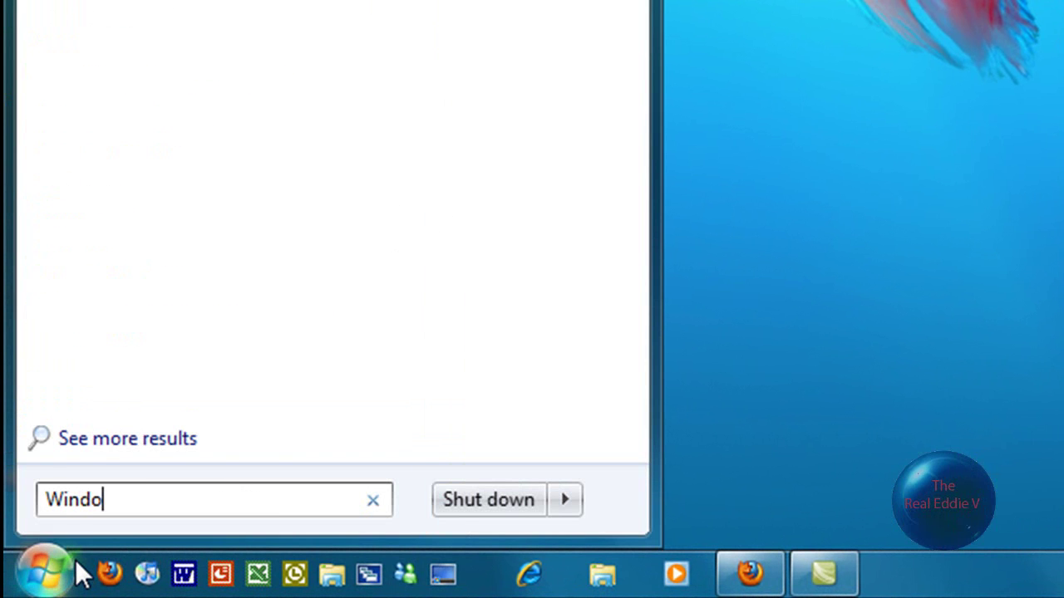
pyautogui.write('ws Updat')
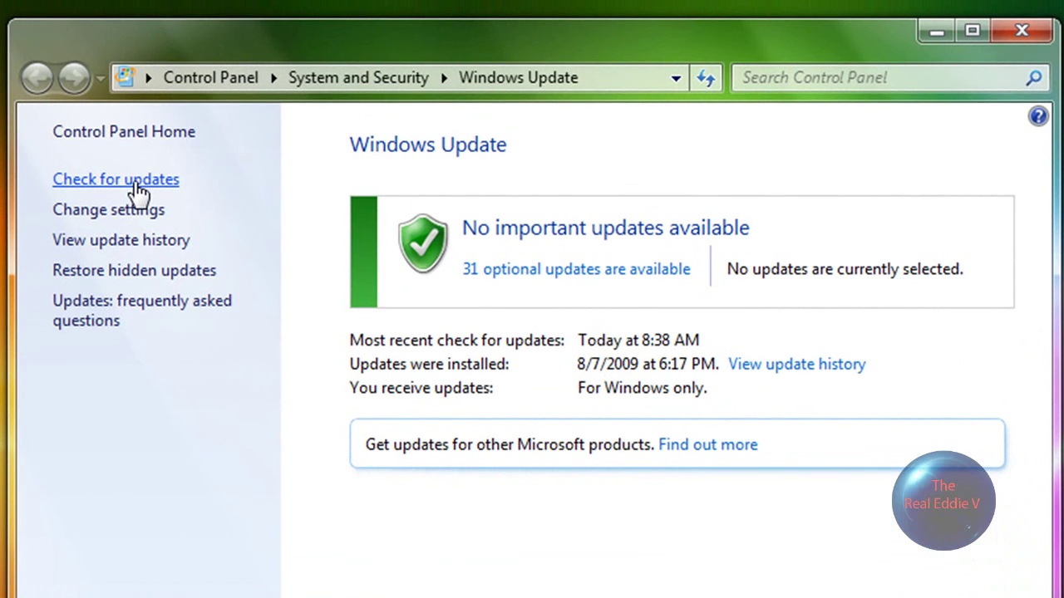
pyautogui.click(137, 186)
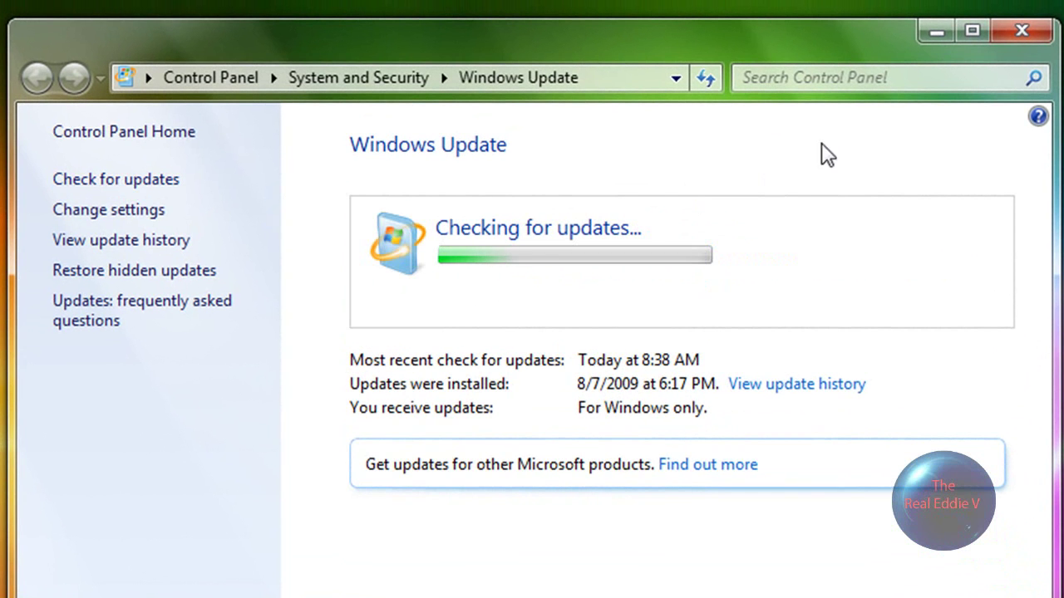
pyautogui.click(1019, 37)
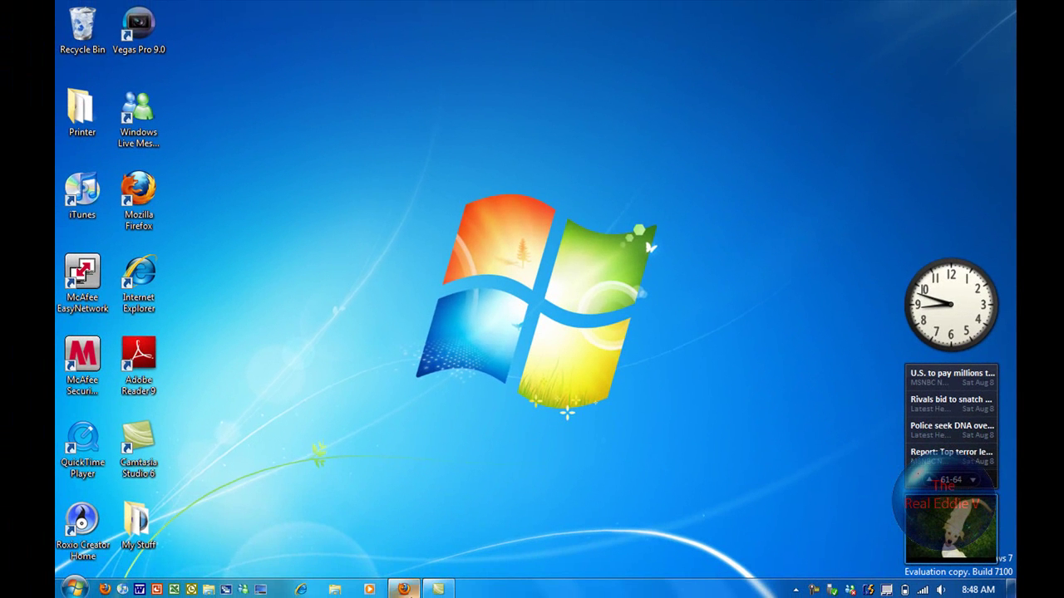
# Step: Bring back Firefox on the Dell homepage and go to Support, Services & Drivers
pyautogui.click(403, 590)
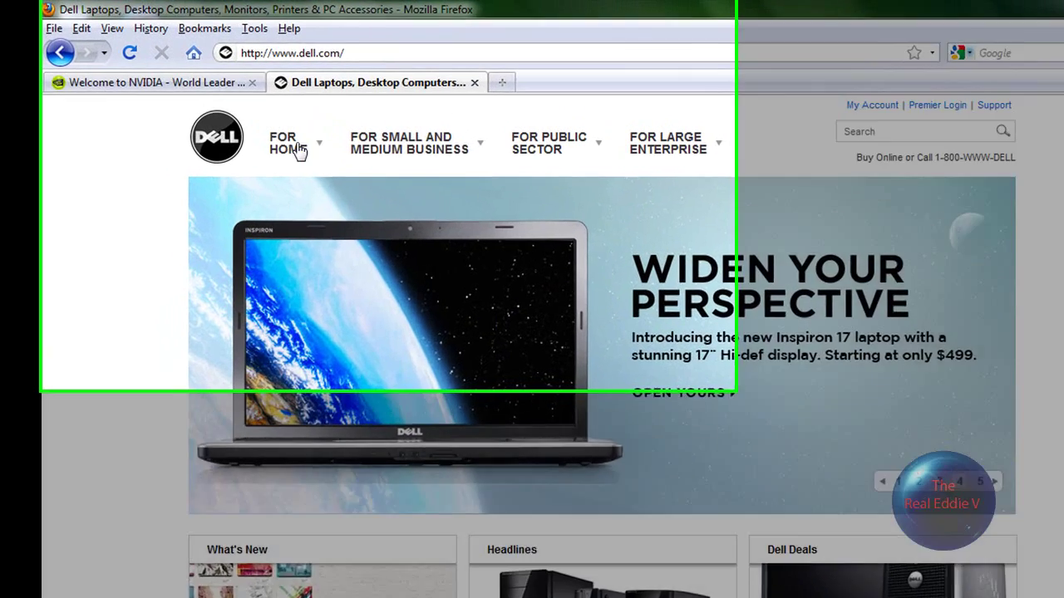
pyautogui.moveTo(300, 151)
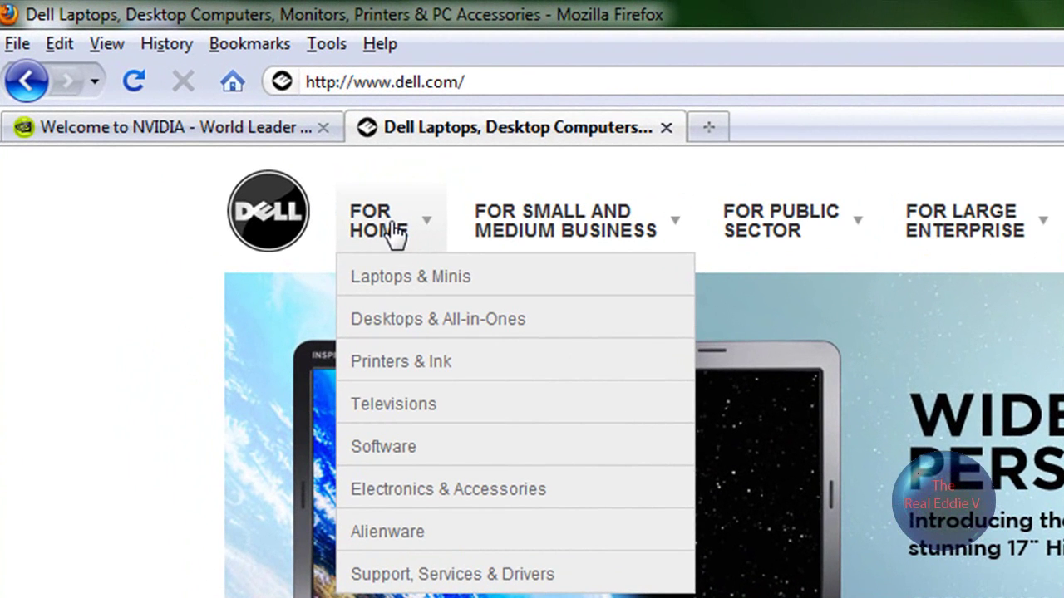
pyautogui.click(439, 574)
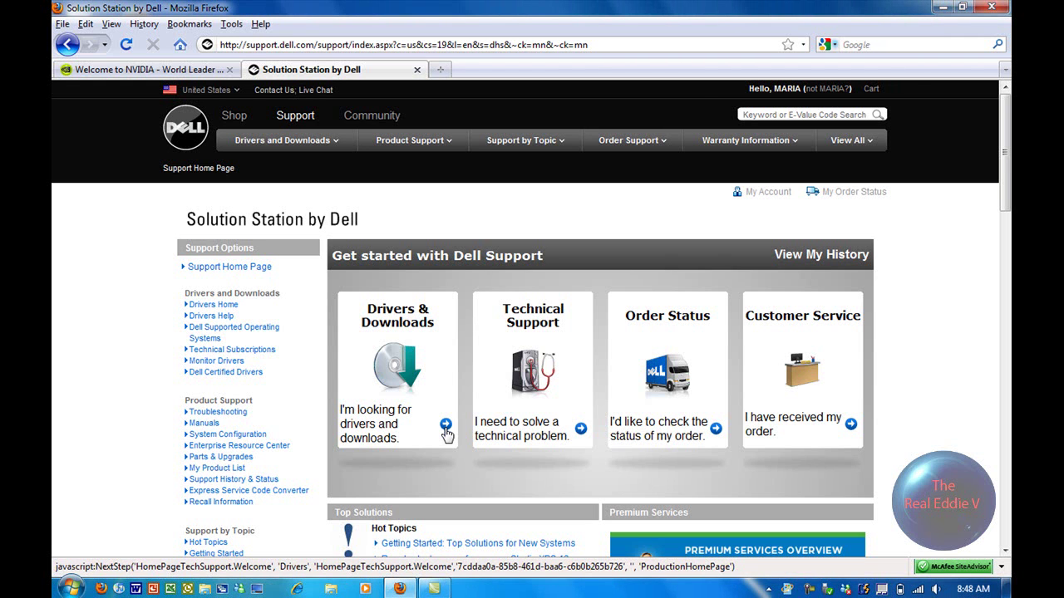
pyautogui.moveTo(274, 139)
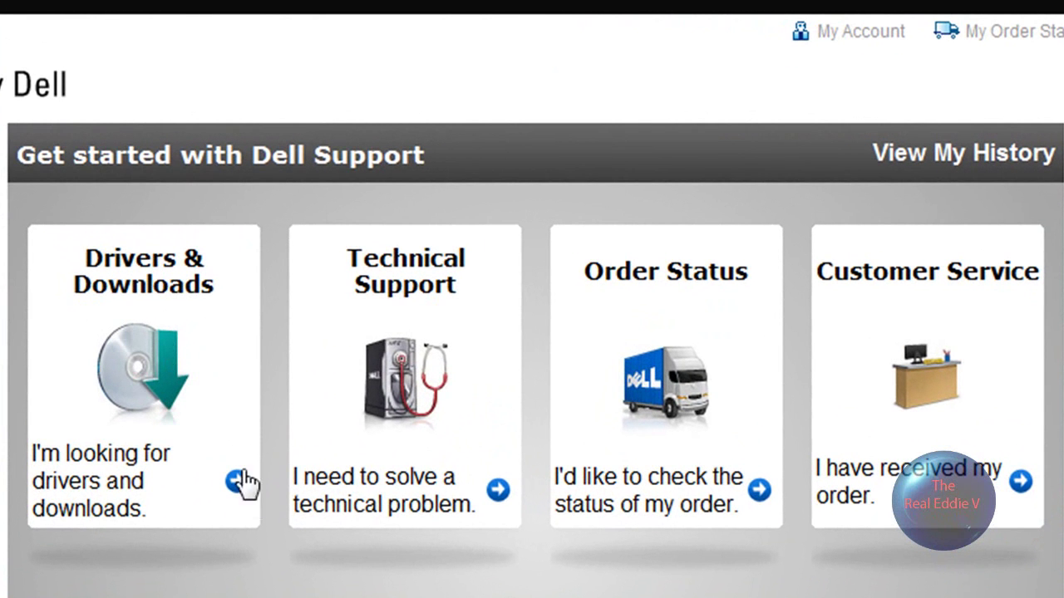
# Step: Open Drivers & Downloads for the Inspiron 1420 and expand Video (7) to reveal nVidia driver 175.97
pyautogui.click(238, 484)
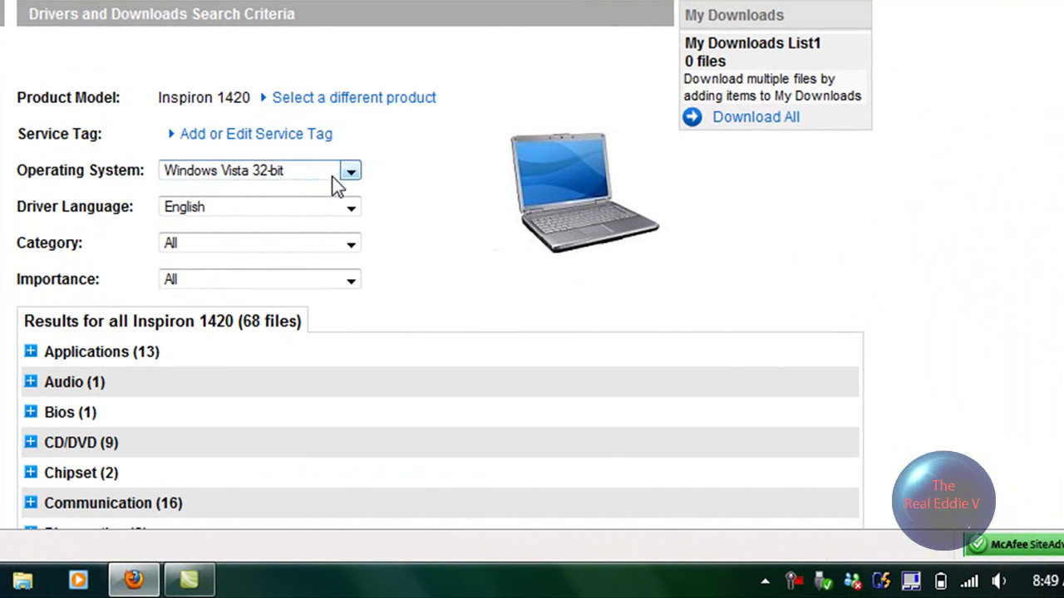
pyautogui.scroll(-4, 332, 187)
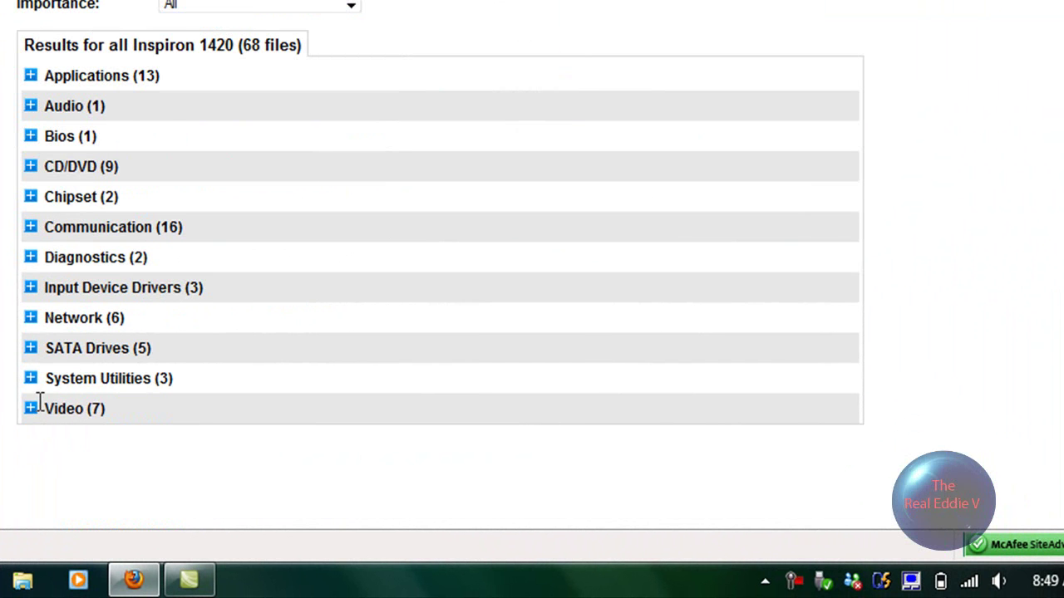
pyautogui.click(31, 409)
pyautogui.scroll(-5, 154, 415)
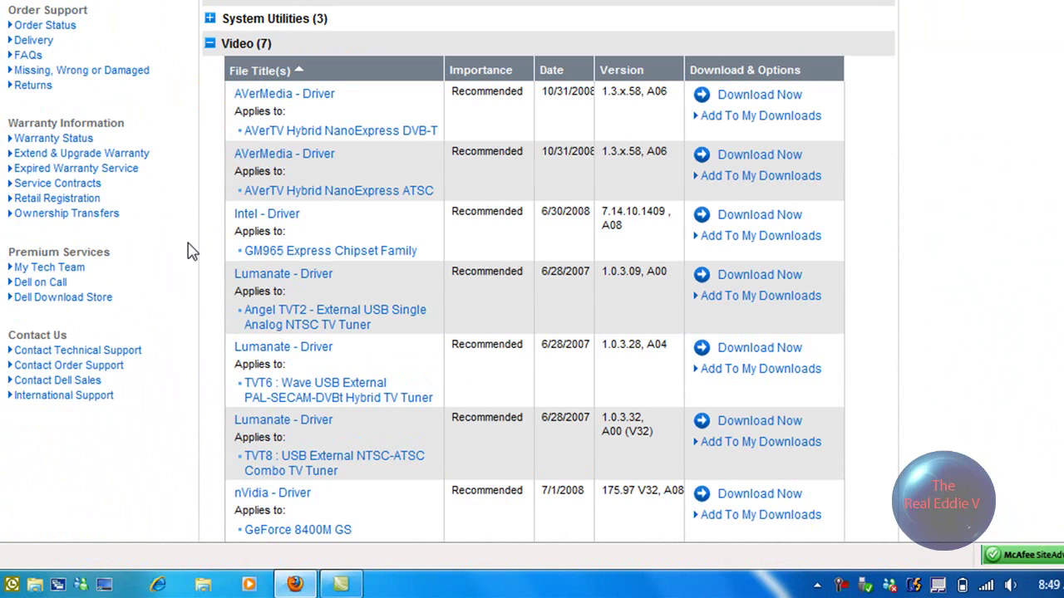
pyautogui.scroll(5, 188, 249)
pyautogui.scroll(-6, 187, 249)
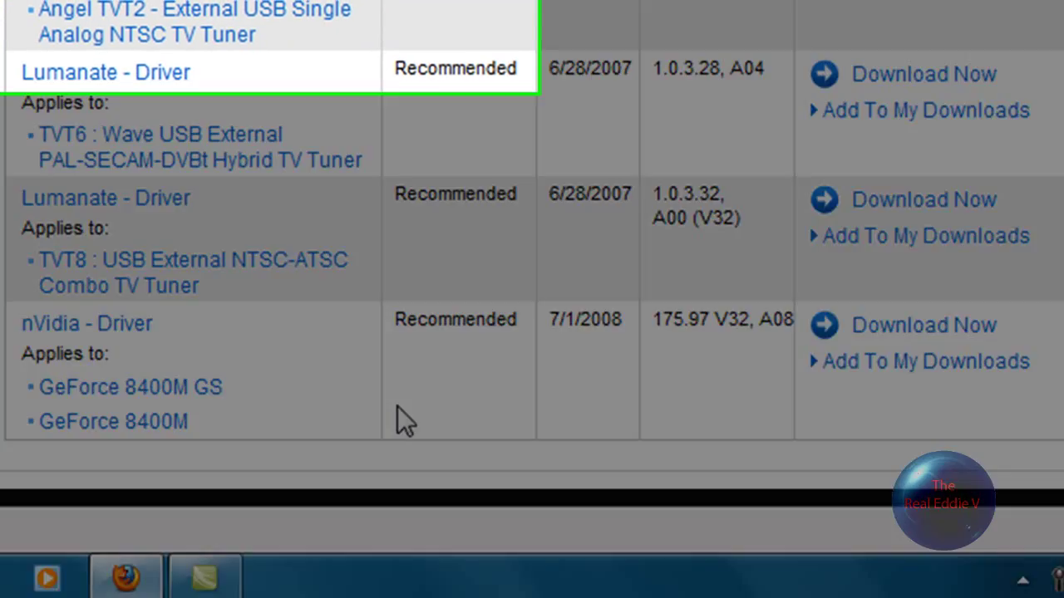
pyautogui.scroll(10, 397, 407)
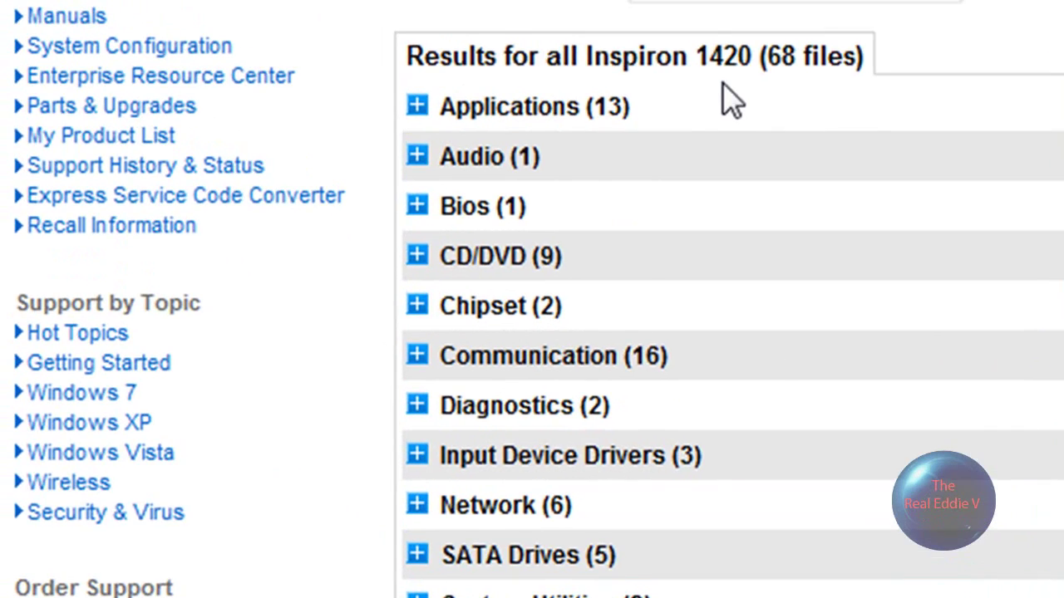
pyautogui.scroll(3, 723, 82)
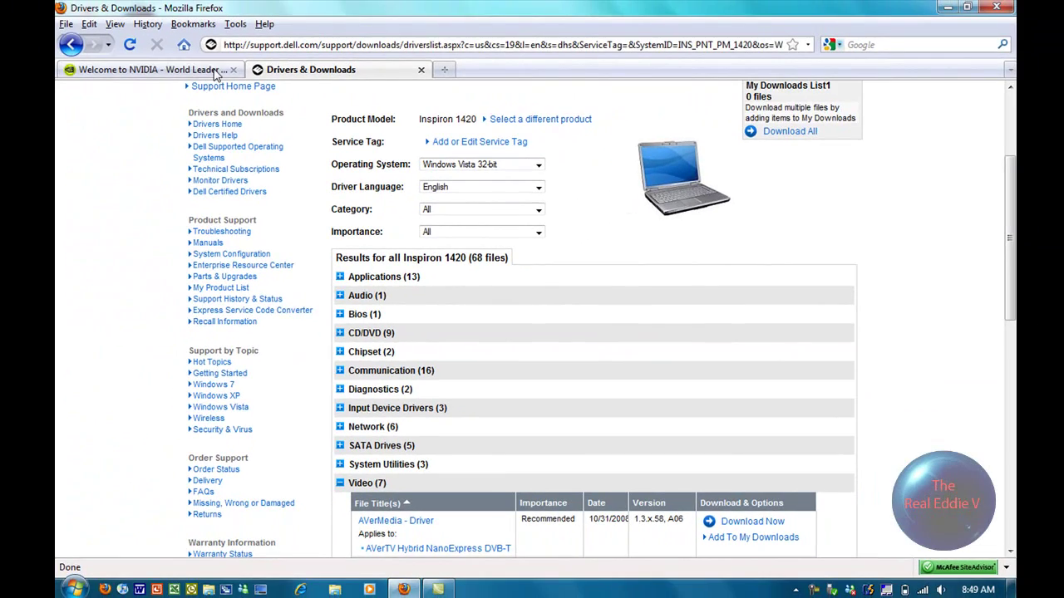
# Step: Switch to the NVIDIA tab and open its Driver Downloads page
pyautogui.click(149, 70)
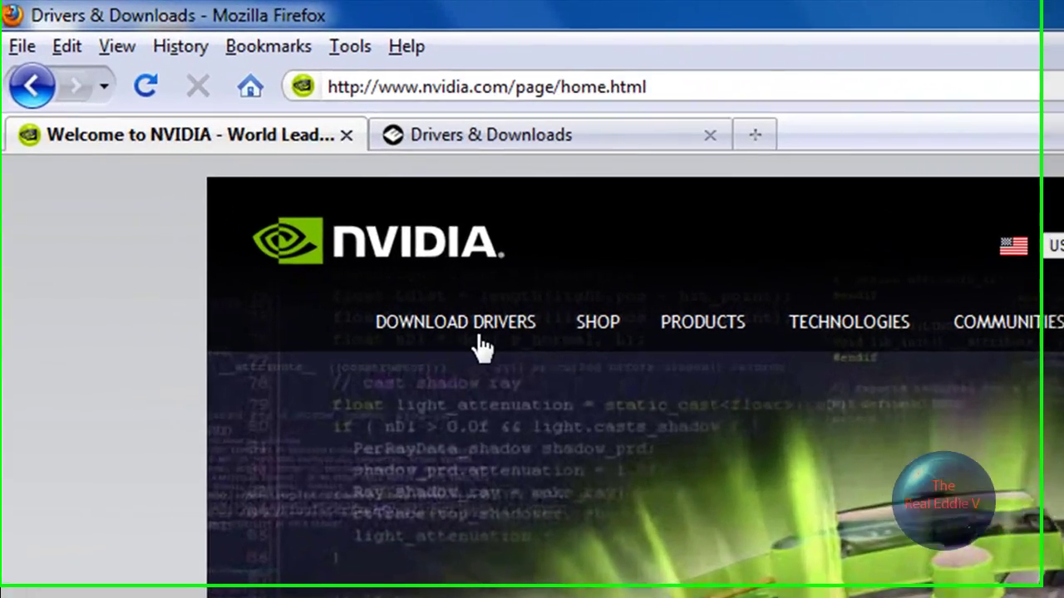
pyautogui.moveTo(299, 169)
pyautogui.click(484, 339)
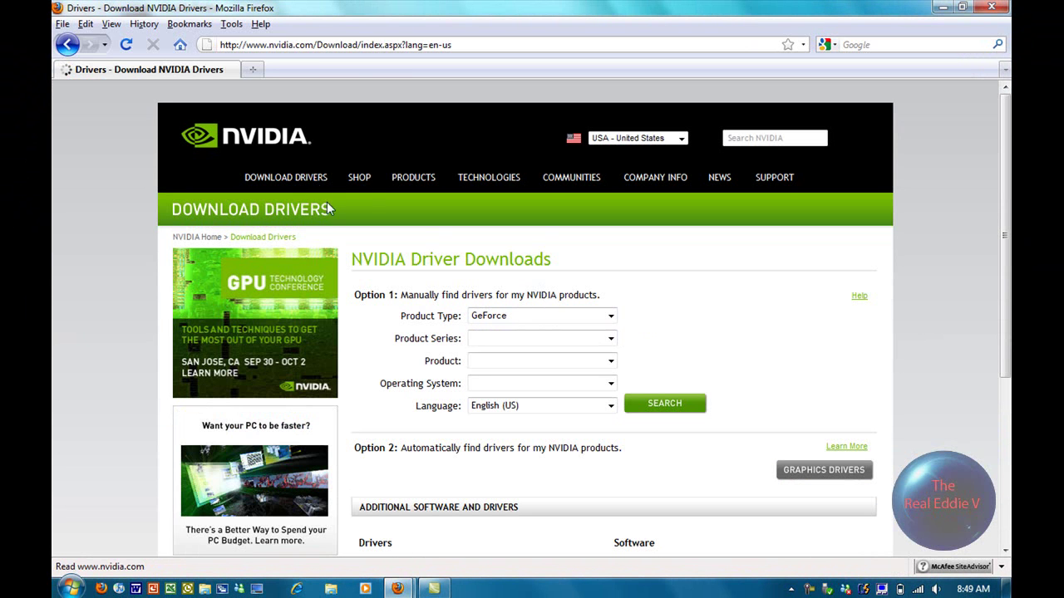
# Step: Dock the Dell drivers window on the right half and the NVIDIA window on the left
pyautogui.moveTo(397, 589)
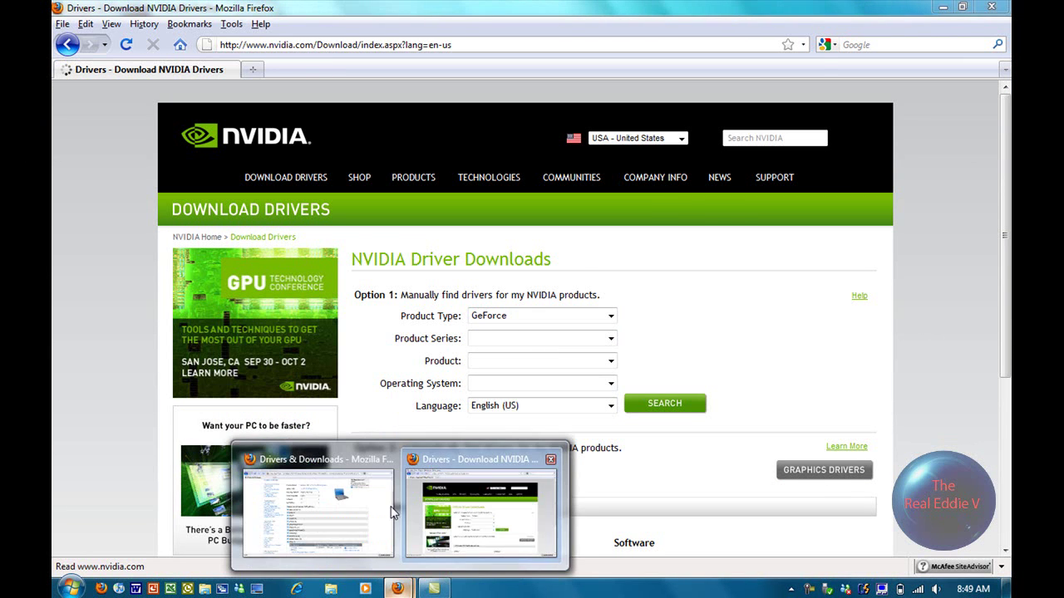
pyautogui.click(374, 503)
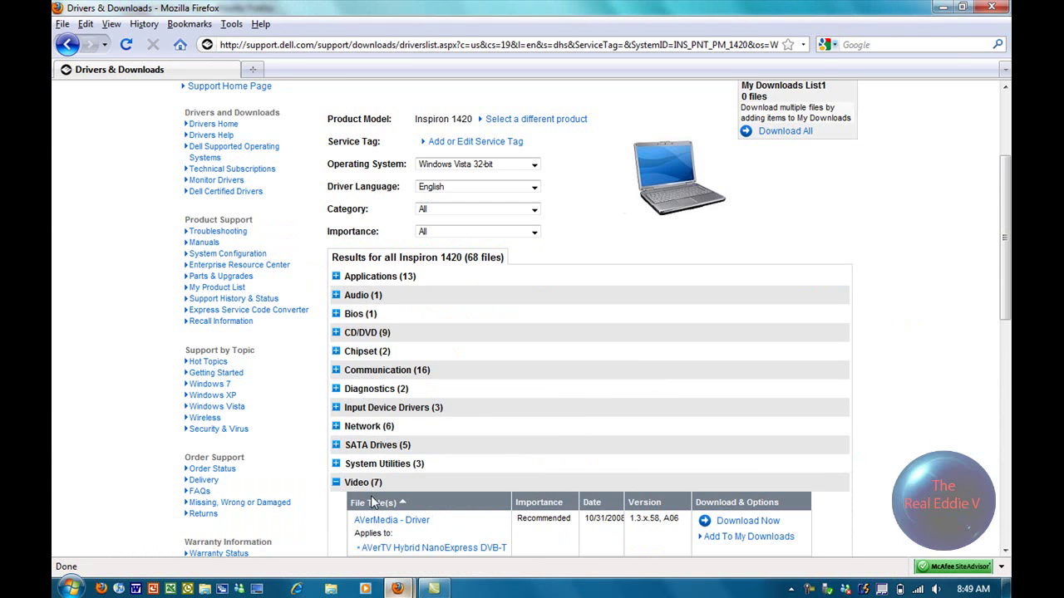
pyautogui.doubleClick(557, 6)
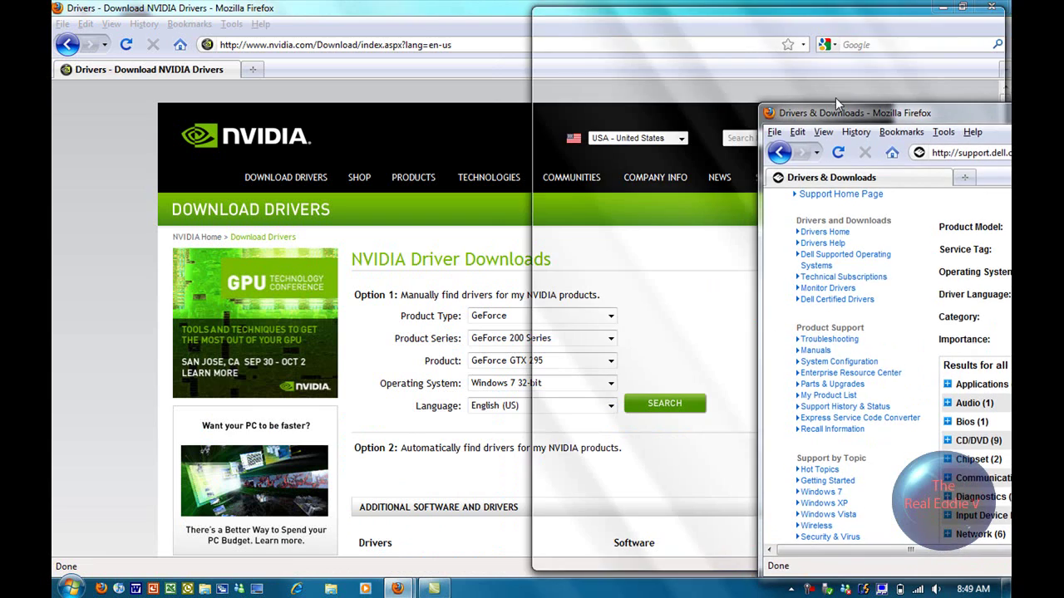
pyautogui.moveTo(702, 21); pyautogui.dragTo(1009, 21)
pyautogui.moveTo(391, 8); pyautogui.dragTo(2, 58)
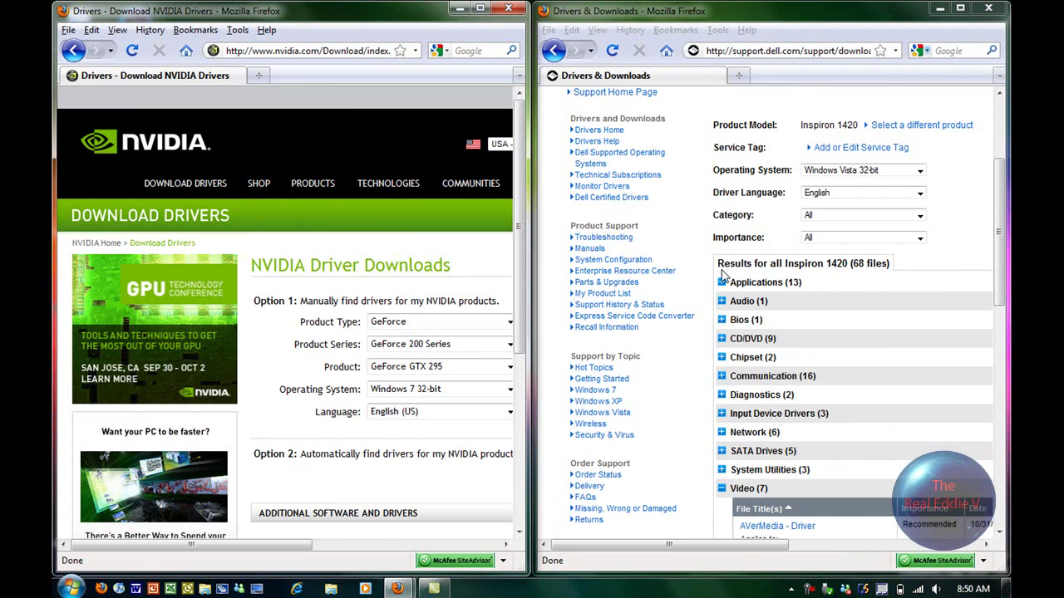
# Step: Set Product Series to GeForce 8M Series (Notebooks) and Operating System to Windows 7 32-bit
pyautogui.scroll(-10, 723, 277)
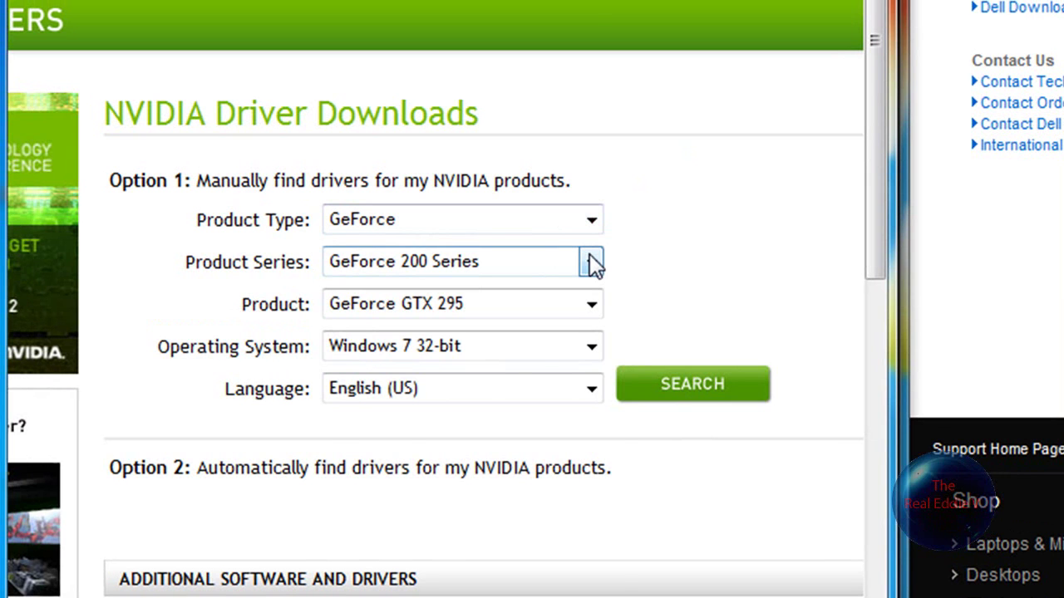
pyautogui.click(591, 263)
pyautogui.press('Down')
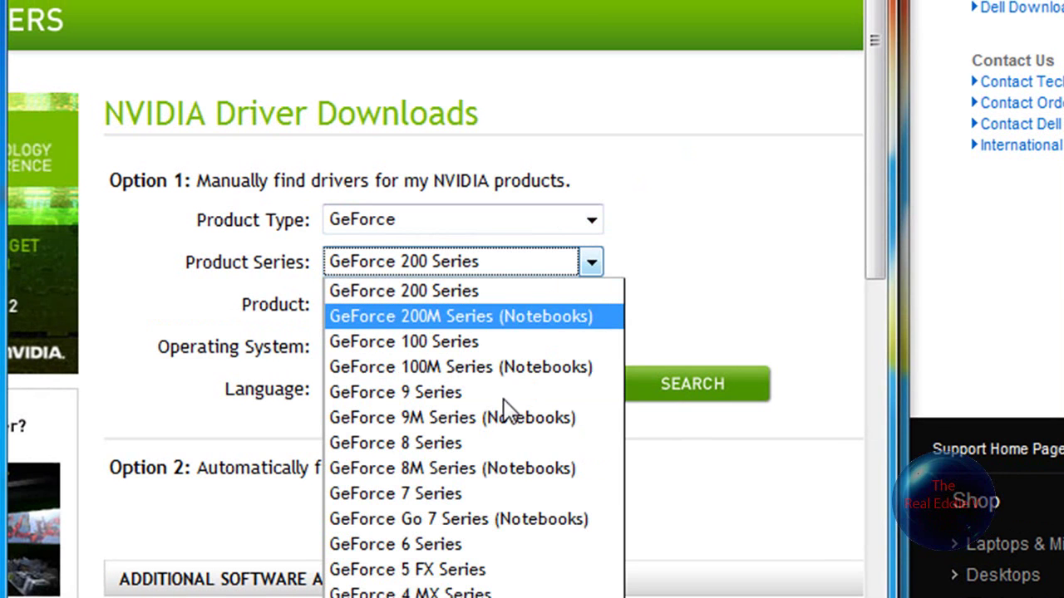
pyautogui.click(506, 468)
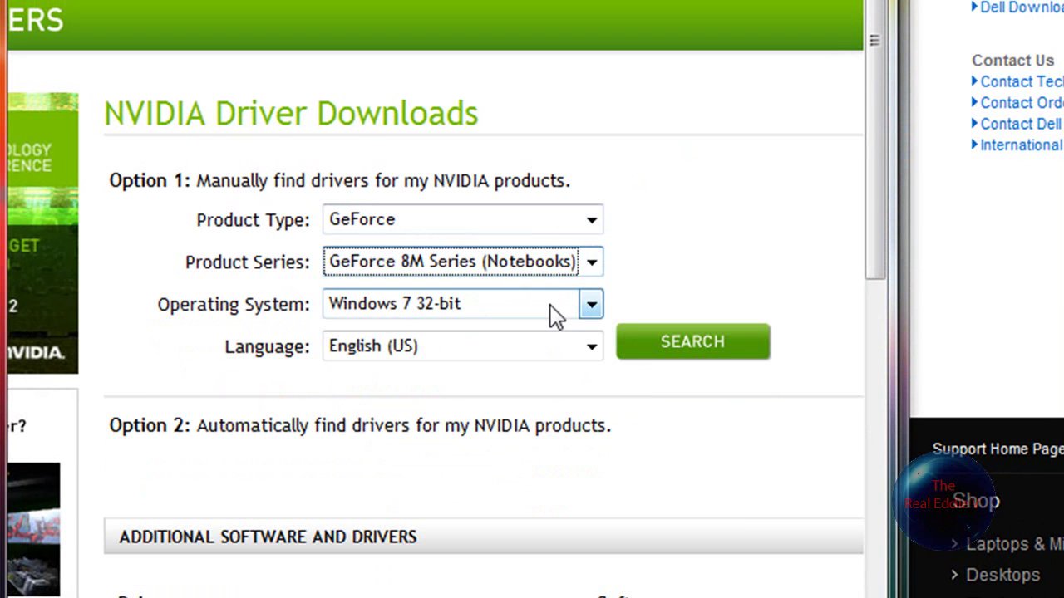
pyautogui.click(358, 304)
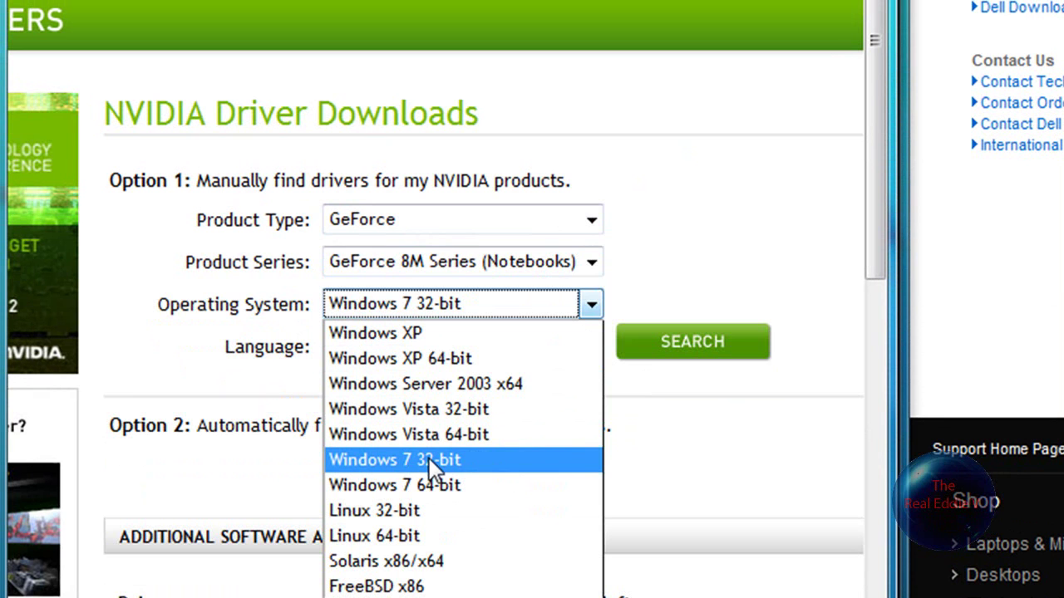
pyautogui.click(473, 459)
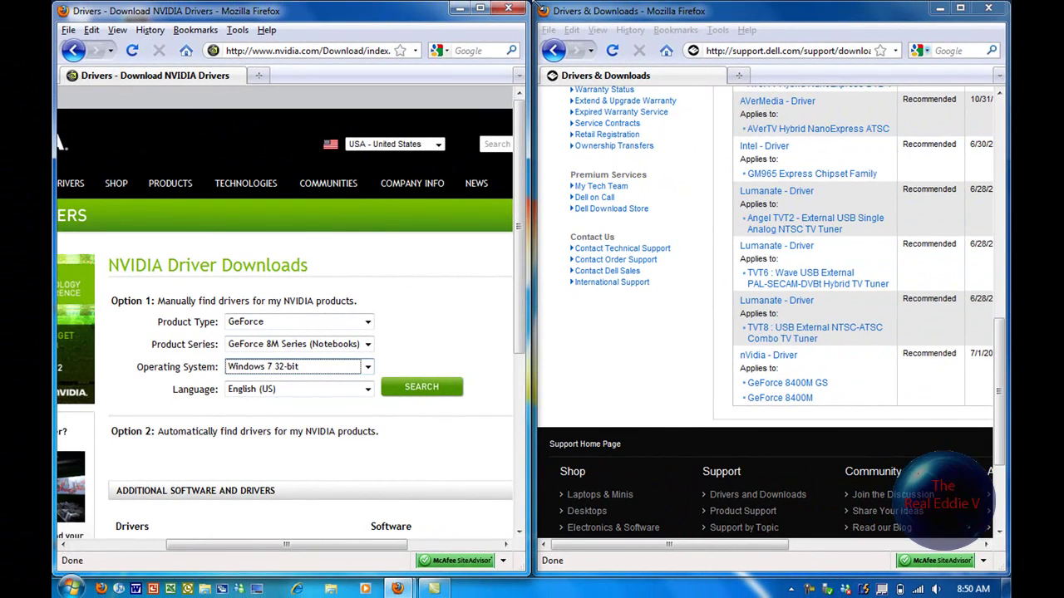
# Step: Close the NVIDIA downloads window, minimize Firefox, and launch NVIDIA Control Panel from the desktop menu
pyautogui.click(508, 8)
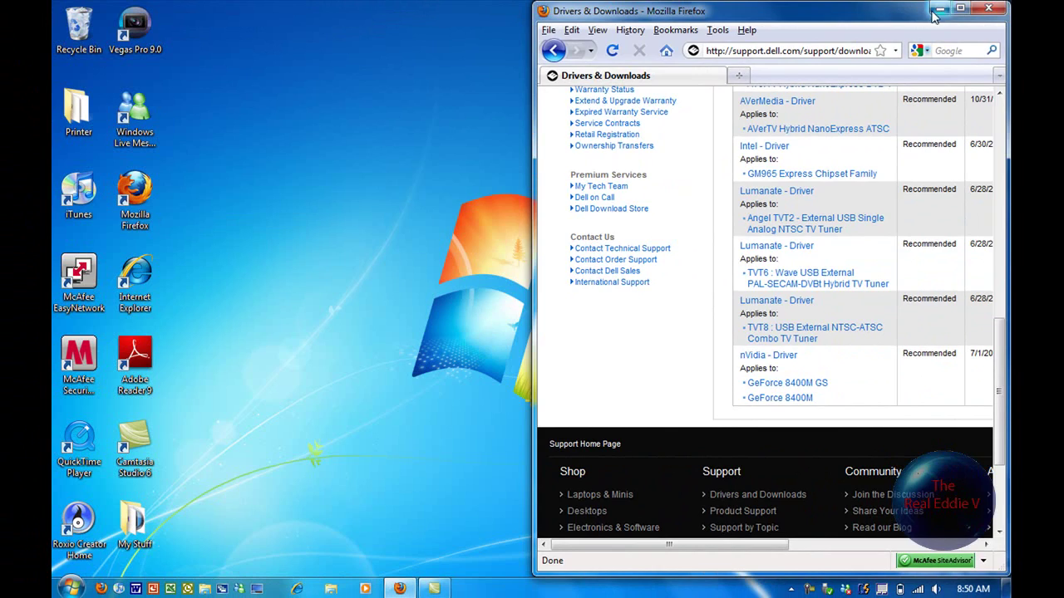
pyautogui.click(938, 9)
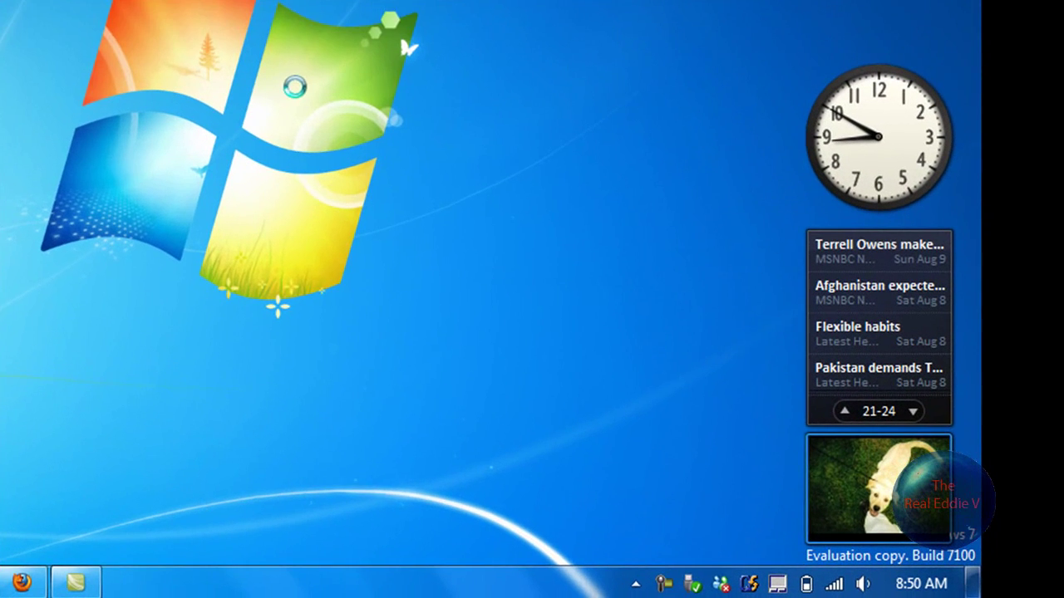
pyautogui.rightClick(311, 104)
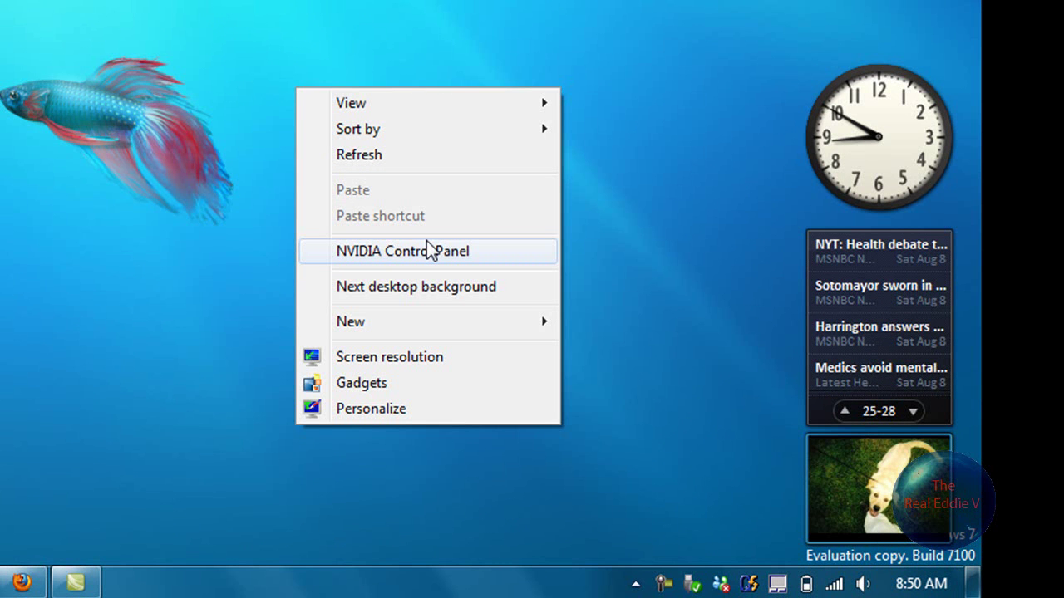
pyautogui.click(426, 243)
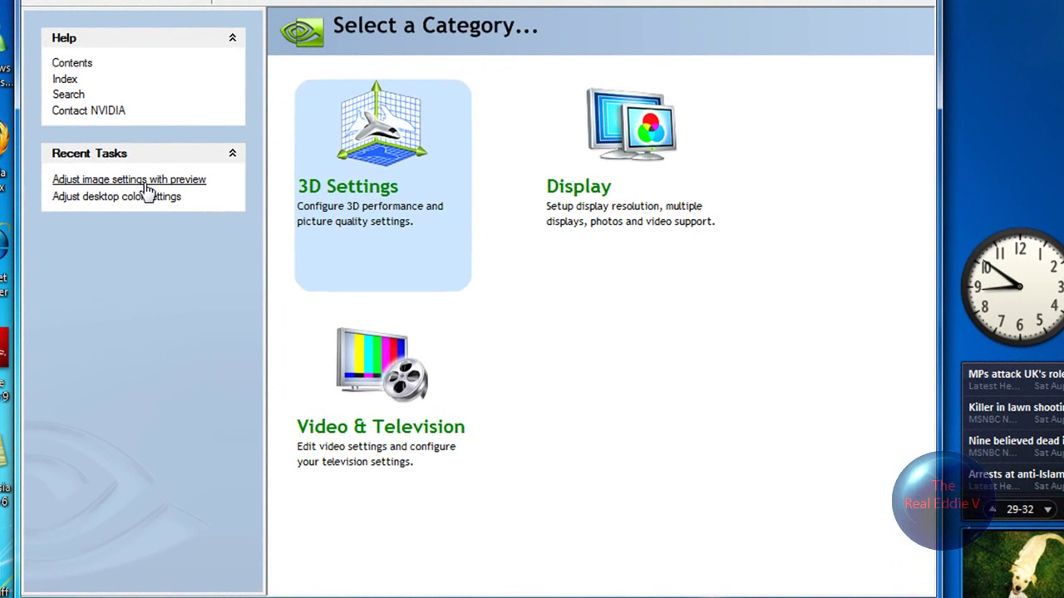
# Step: Confirm 'Adjust image settings with preview' emphasizes Quality, then close NVIDIA Control Panel with Alt+F4
pyautogui.click(143, 181)
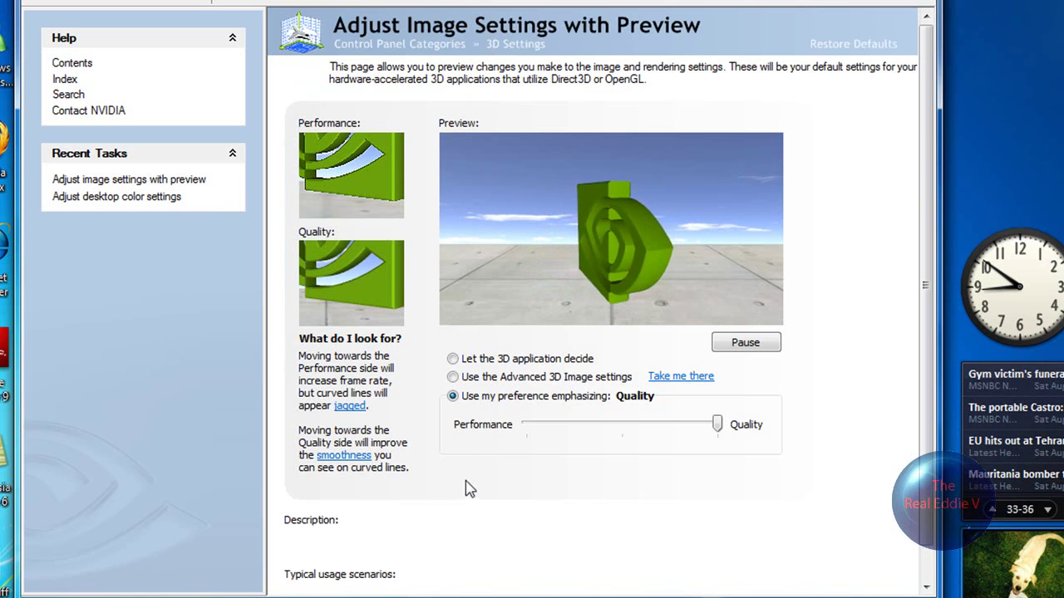
pyautogui.moveTo(610, 402)
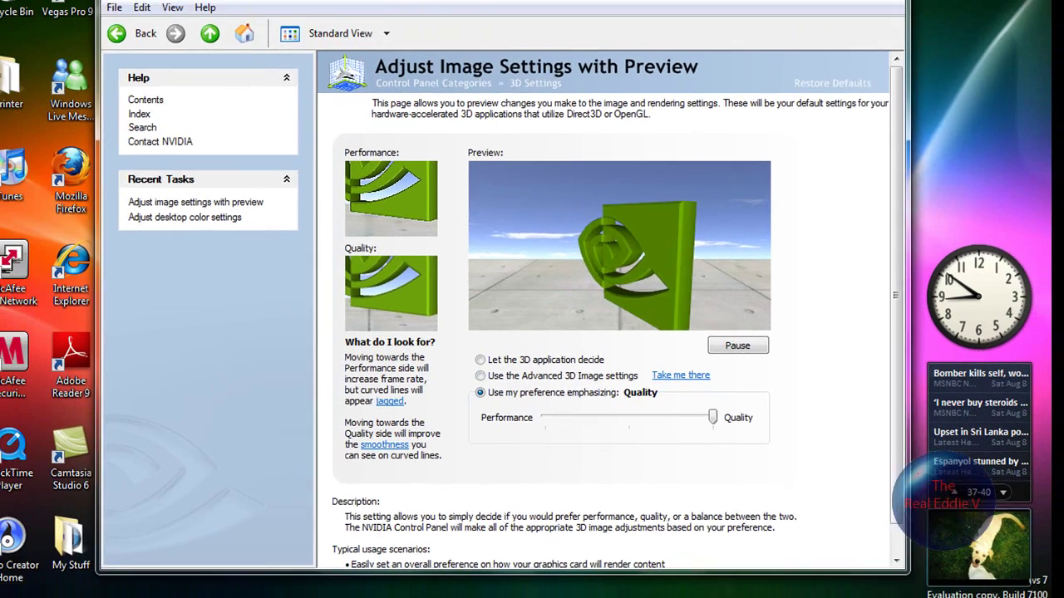
pyautogui.hotkey('alt', 'F4')
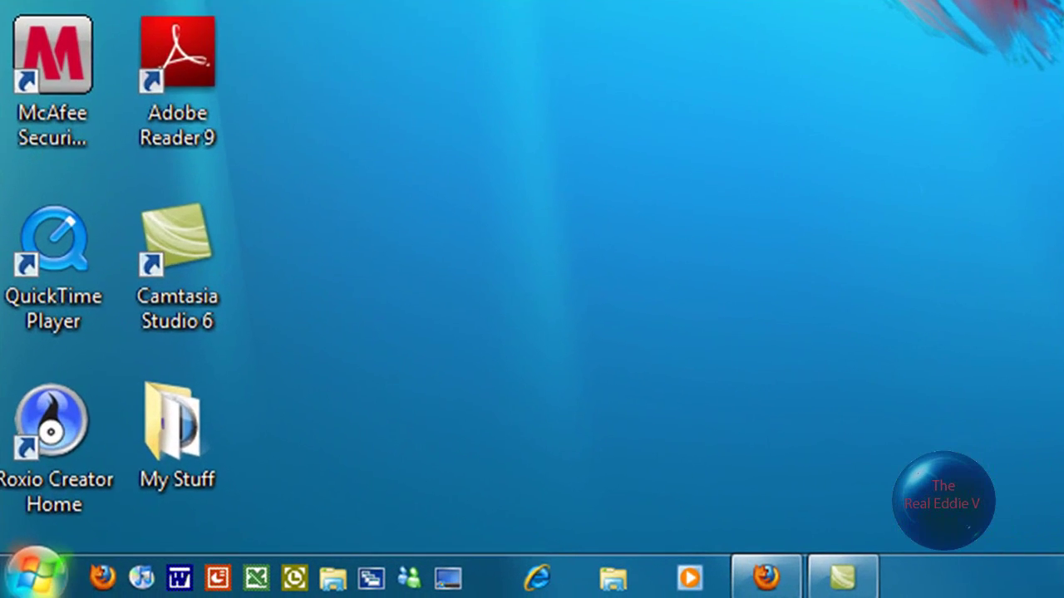
# Step: Launch Registry Editor by searching regedit from the Start menu
pyautogui.click(71, 588)
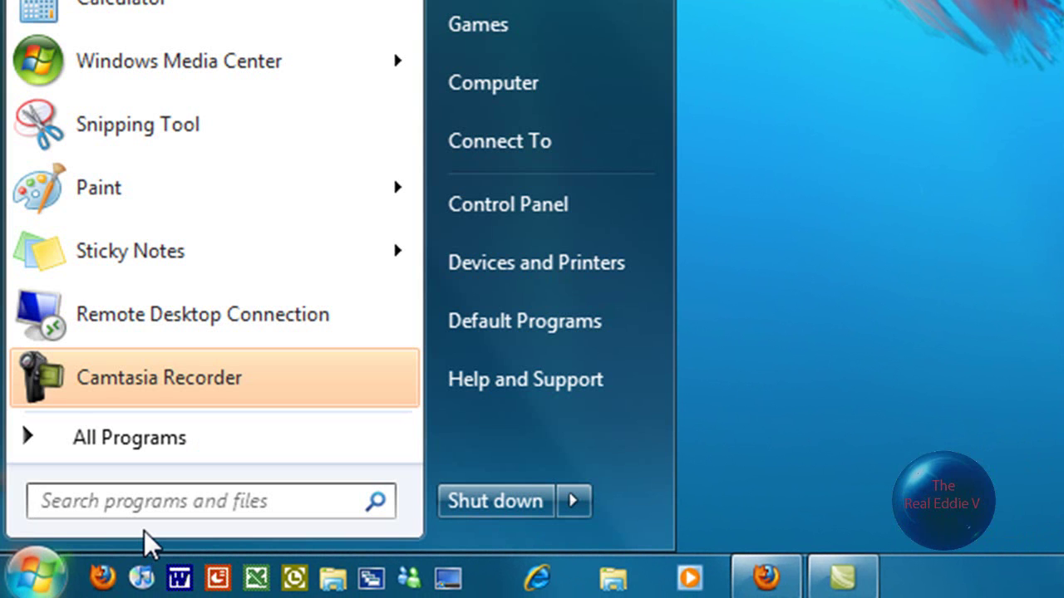
pyautogui.write('regedit')
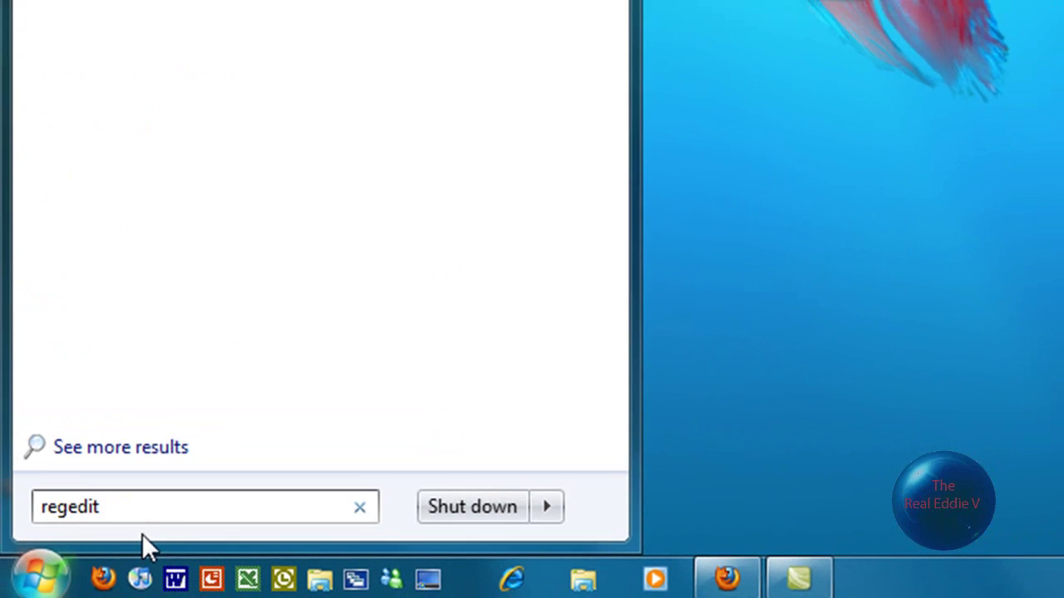
pyautogui.press('Return')
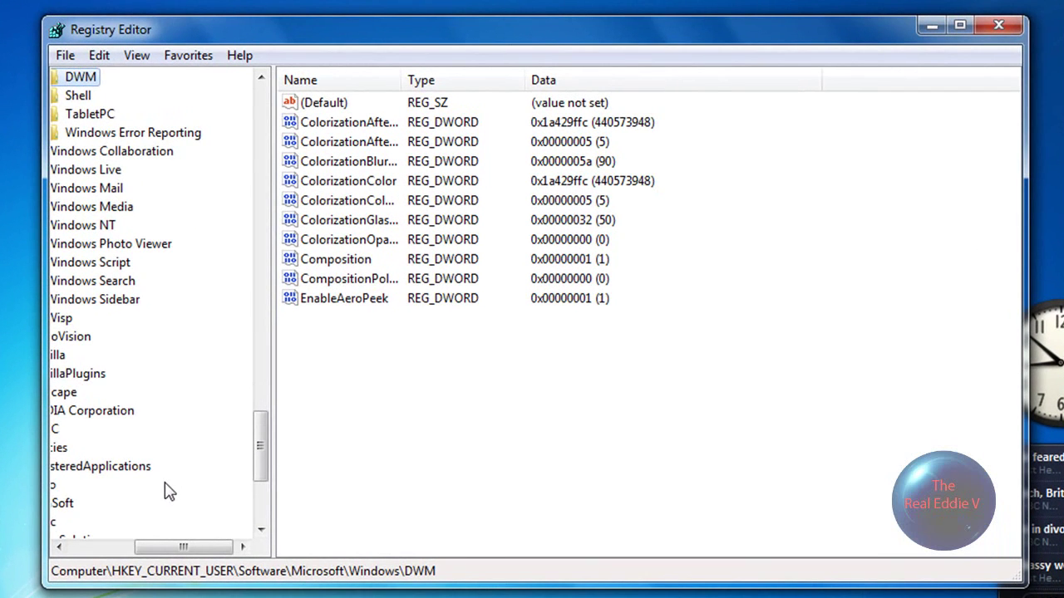
# Step: Navigate to HKEY_CURRENT_USER\Software\Microsoft\Windows and bring up its New submenu
pyautogui.moveTo(200, 555); pyautogui.dragTo(36, 551)
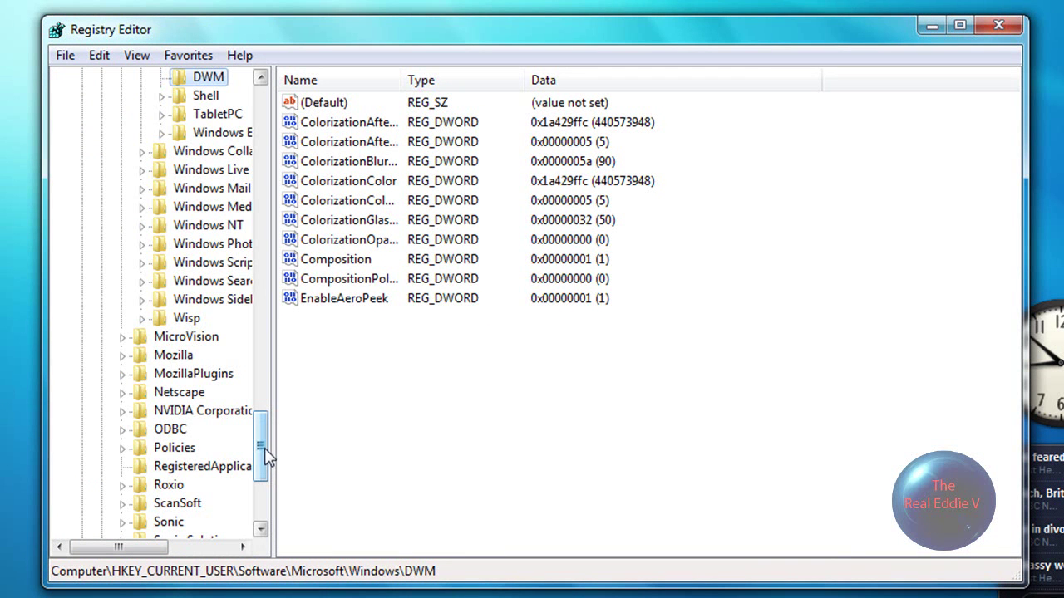
pyautogui.moveTo(266, 455); pyautogui.dragTo(273, 93)
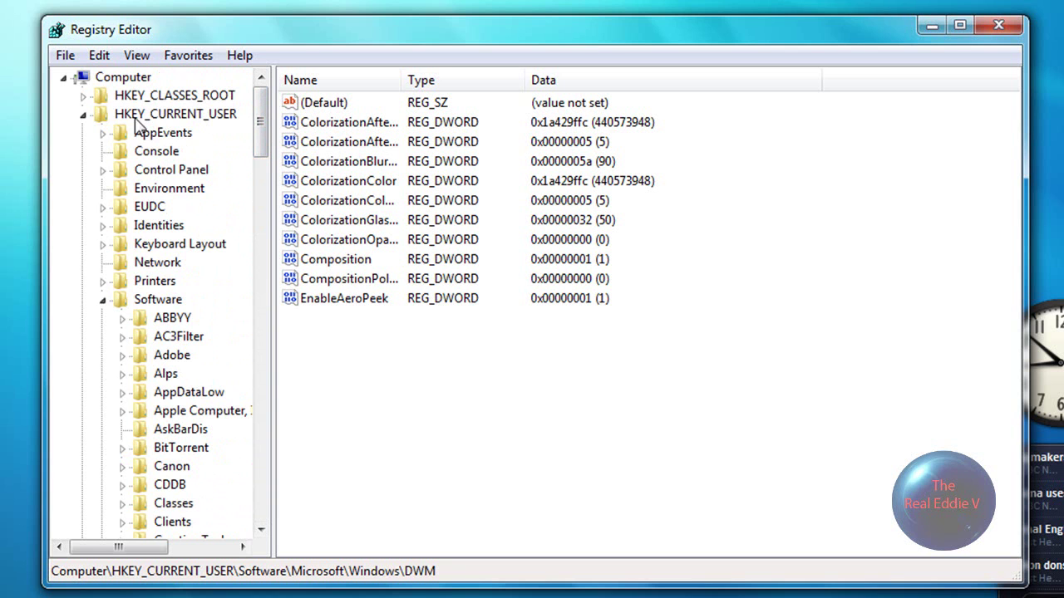
pyautogui.moveTo(261, 125); pyautogui.dragTo(275, 420)
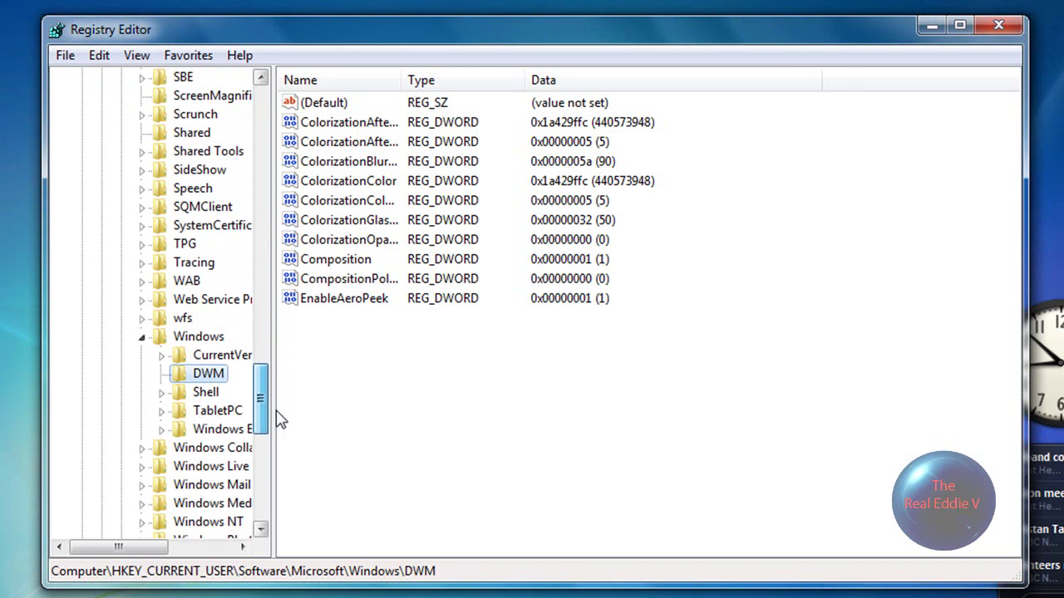
pyautogui.click(199, 339)
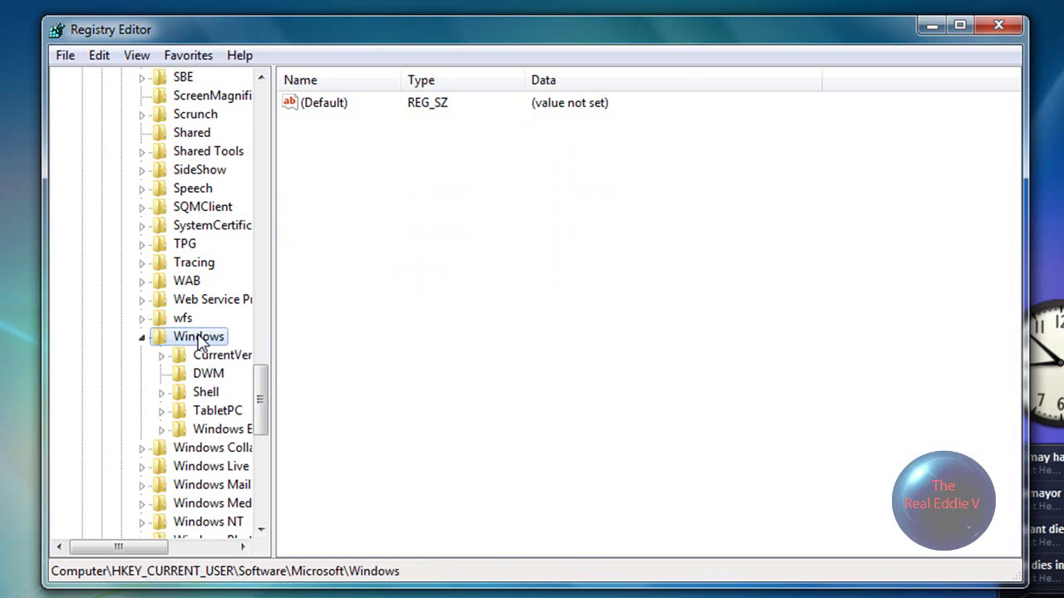
pyautogui.rightClick(246, 342)
pyautogui.moveTo(287, 374)
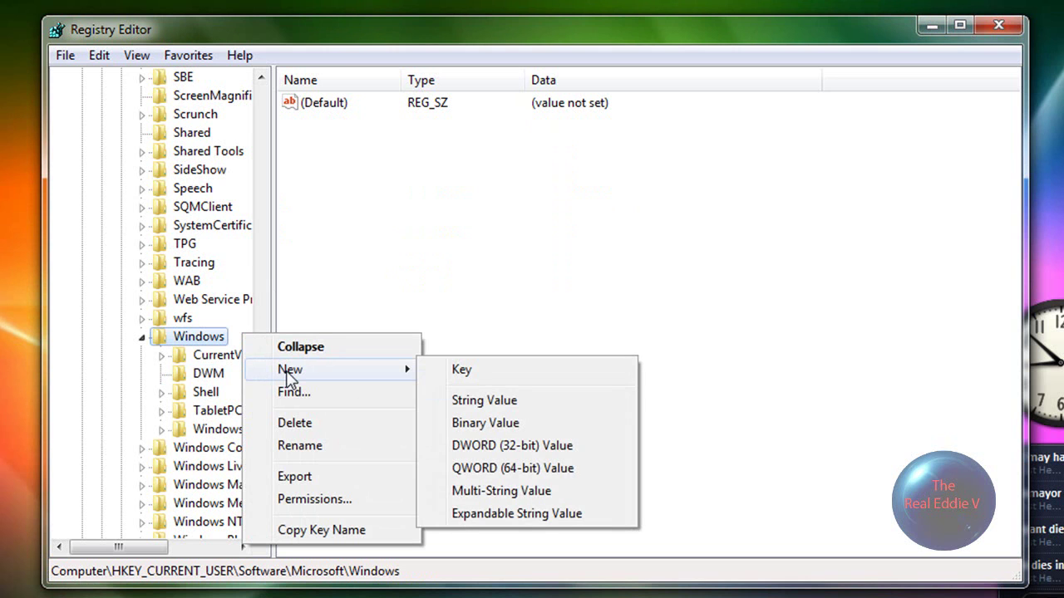
# Step: Create a new key under Windows, attempt to name it DWM, and dismiss the duplicate-name error
pyautogui.click(458, 370)
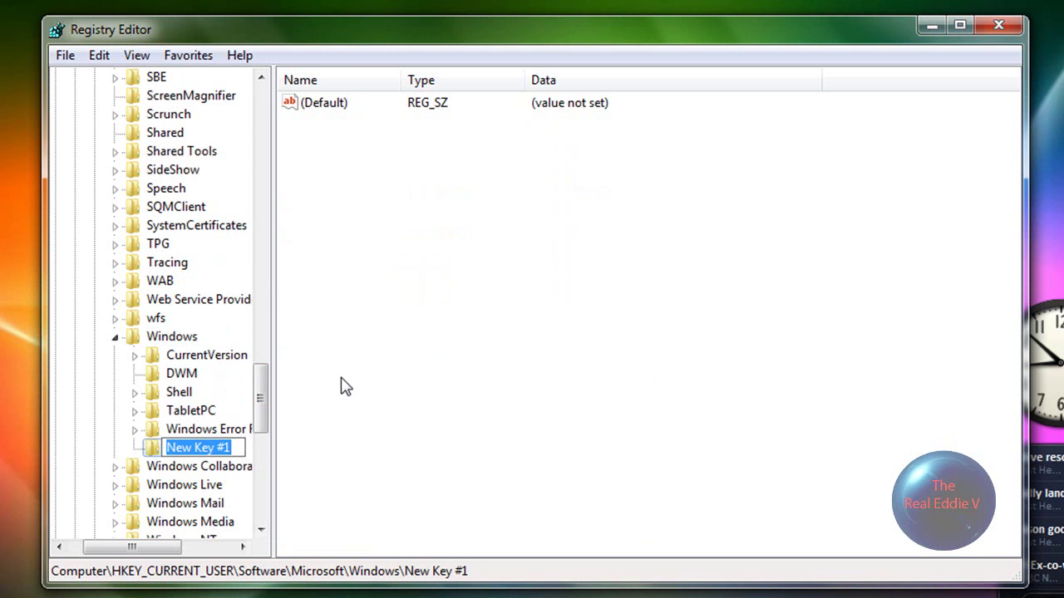
pyautogui.write('Dw')
pyautogui.press('BackSpace')
pyautogui.write('WM')
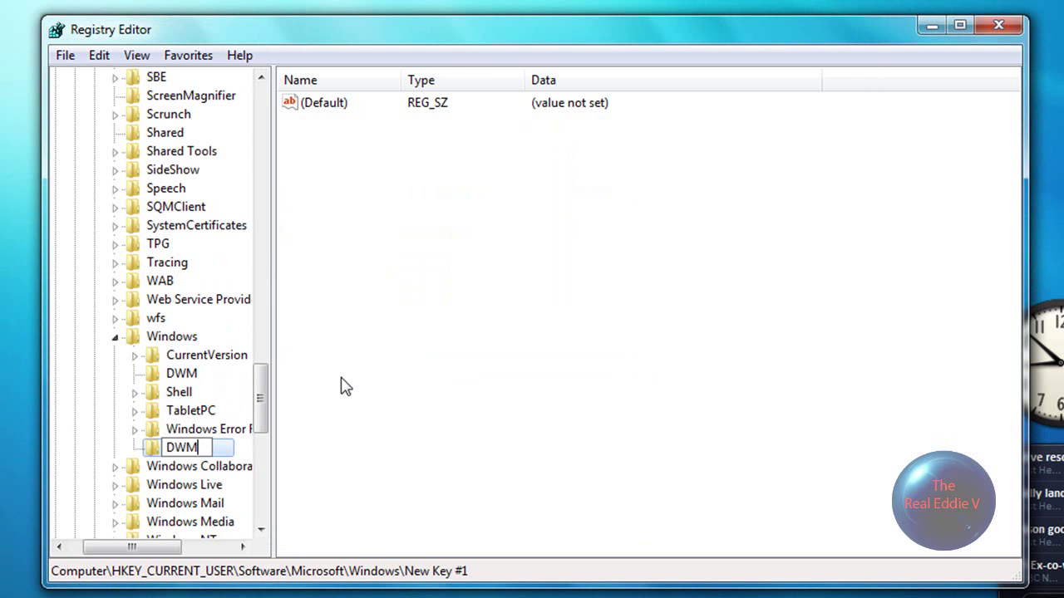
pyautogui.press('BackSpace')
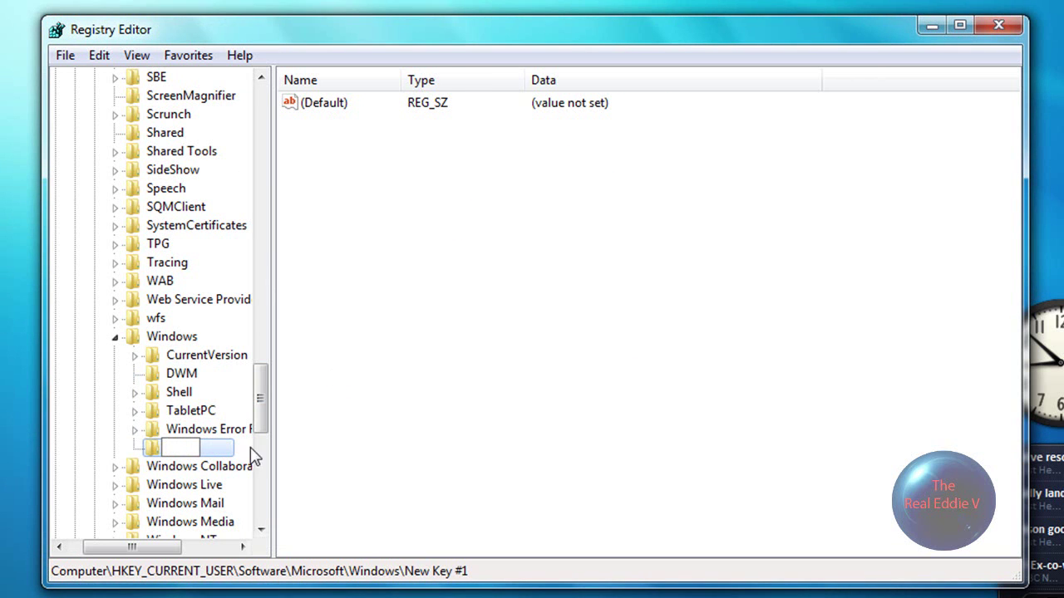
pyautogui.press('Return')
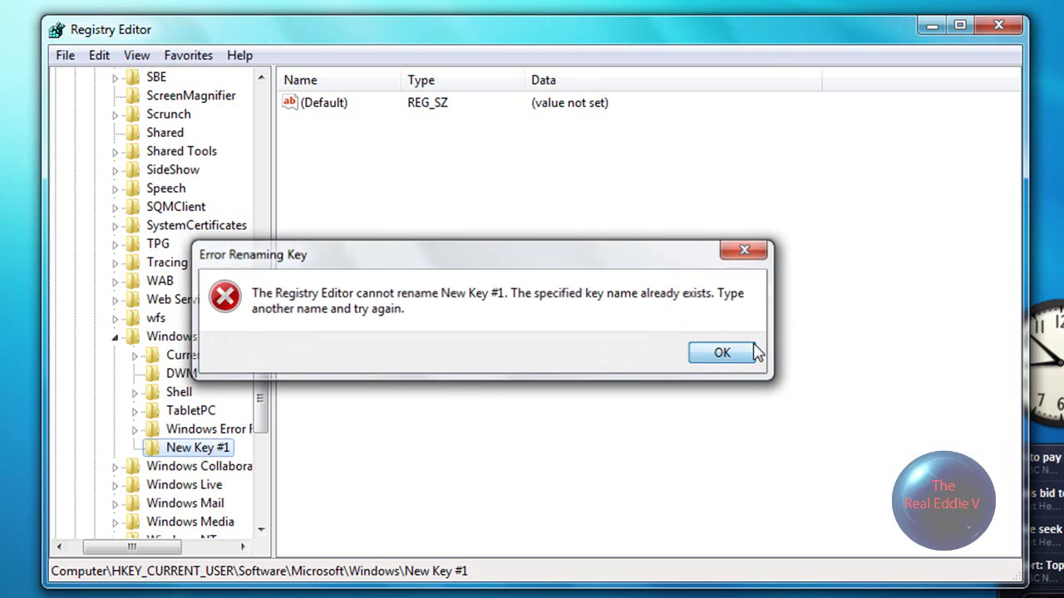
pyautogui.click(724, 352)
# Step: Delete New Key #1 and select the existing DWM key to view its values
pyautogui.rightClick(222, 458)
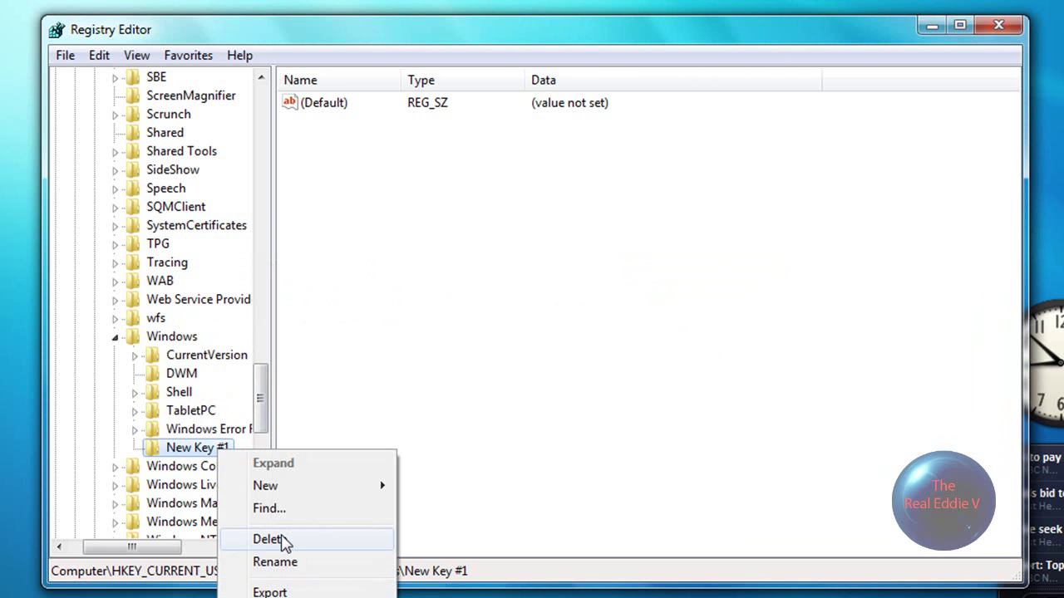
pyautogui.click(263, 540)
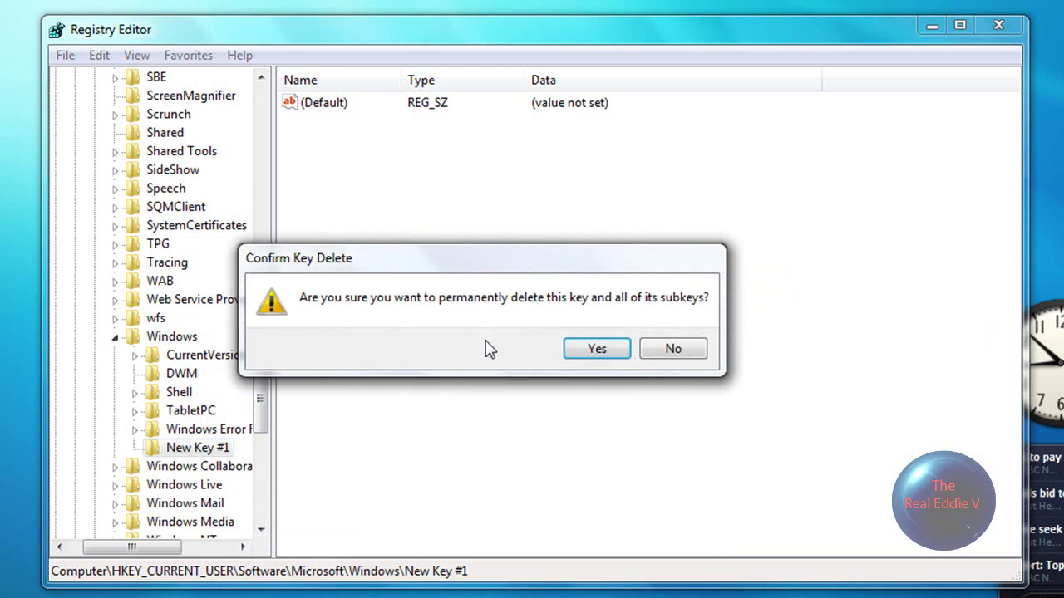
pyautogui.click(609, 349)
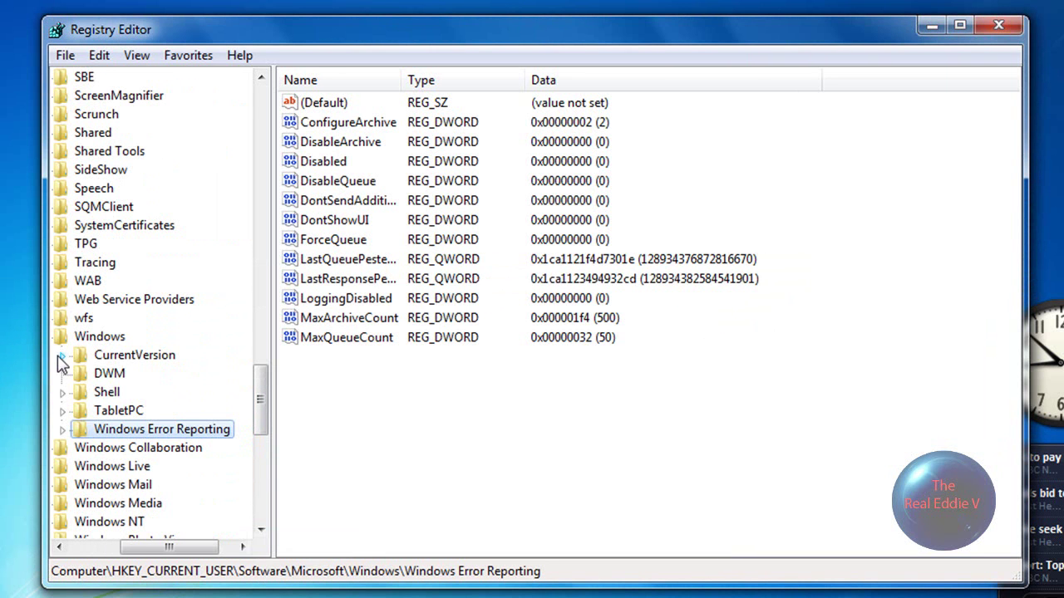
pyautogui.click(106, 375)
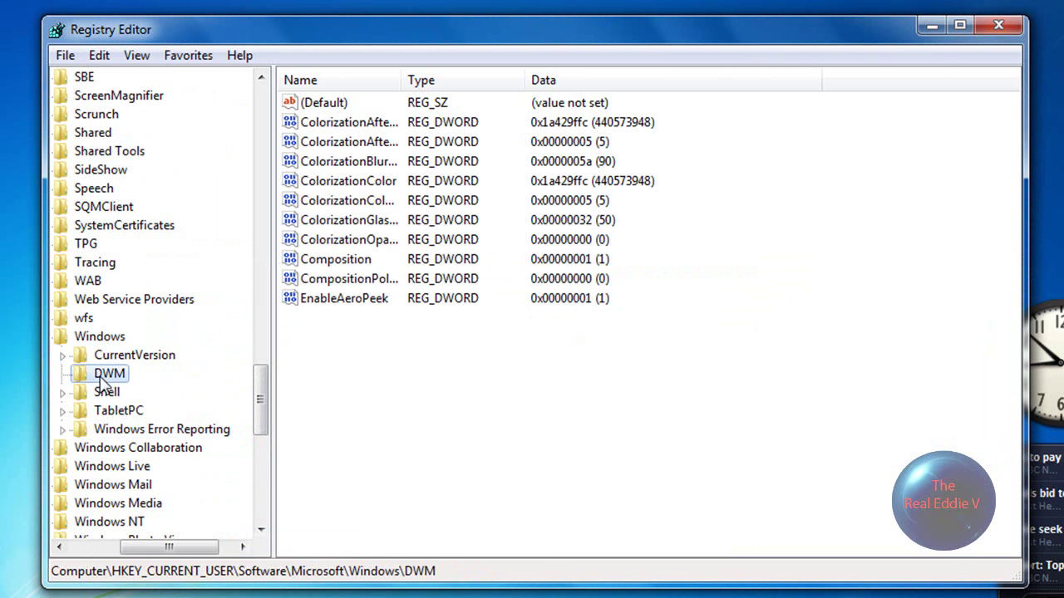
# Step: Add a DWORD (32-bit) value named UseMachineCheck to DWM, keeping its data at 0
pyautogui.rightClick(392, 386)
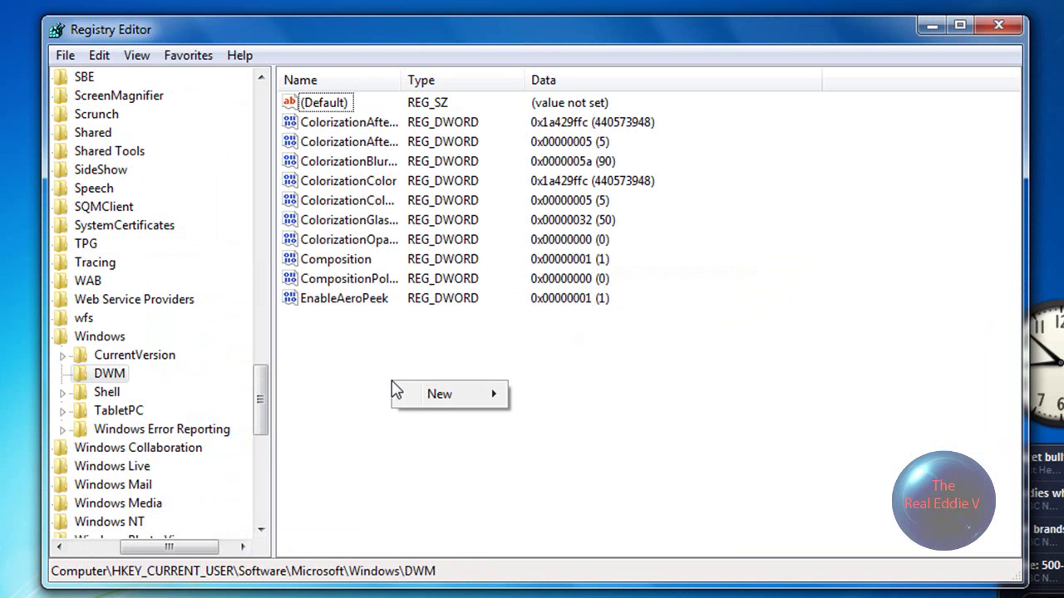
pyautogui.moveTo(421, 403)
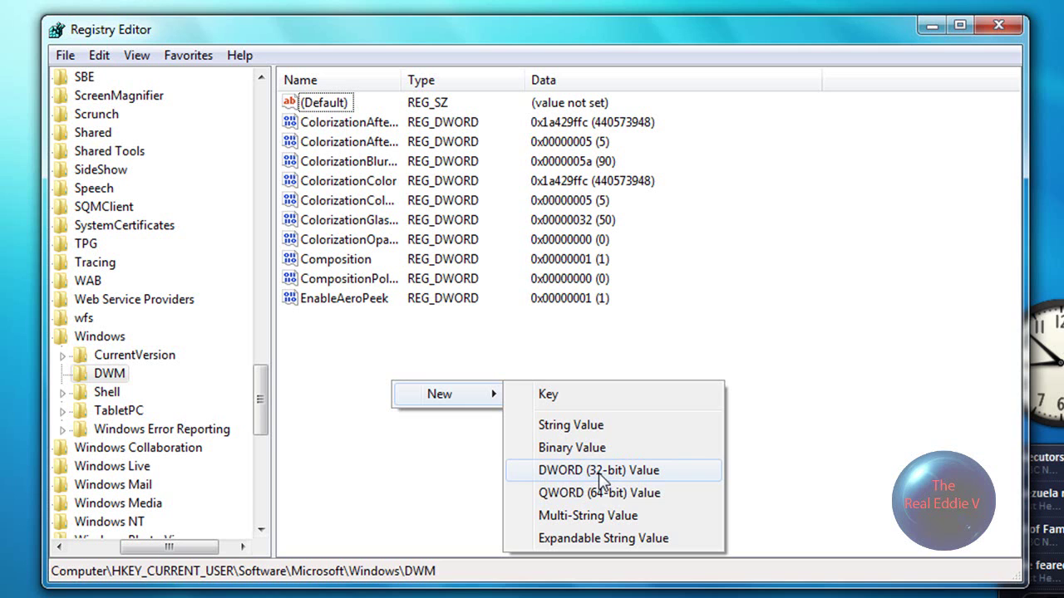
pyautogui.click(599, 471)
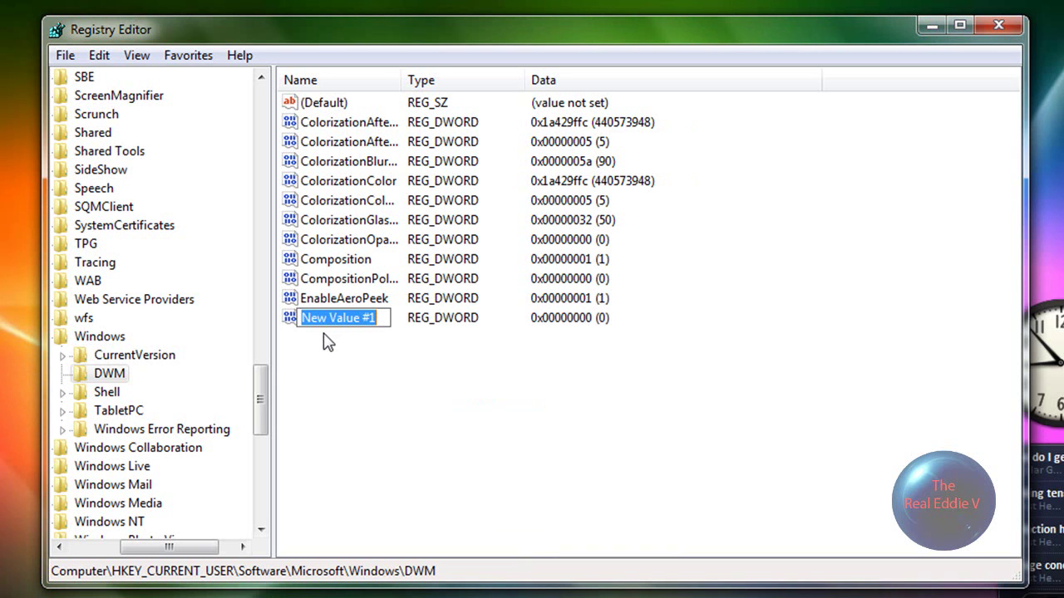
pyautogui.write('UseMachineChe')
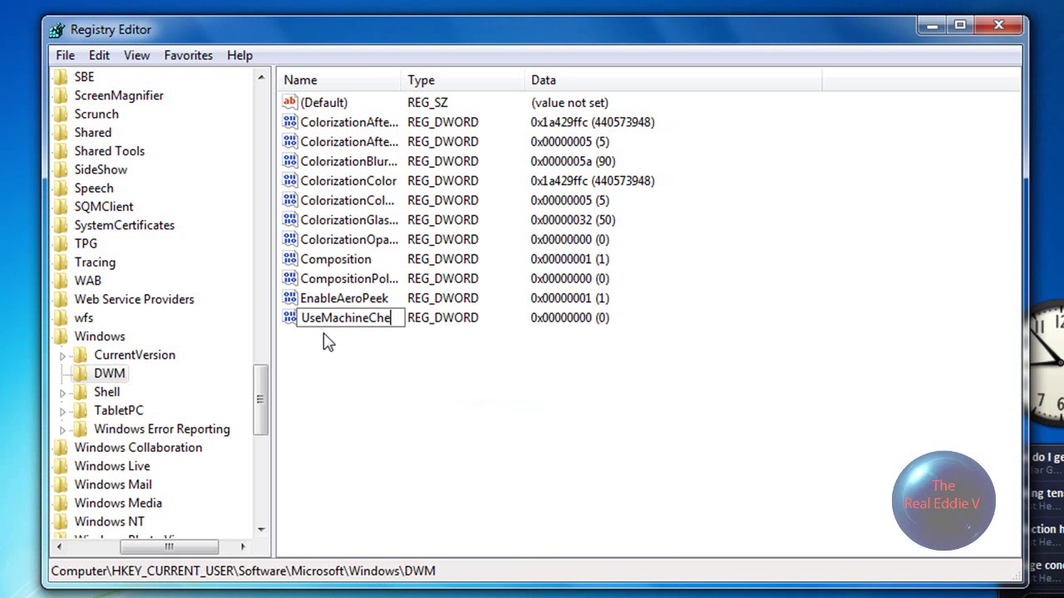
pyautogui.write('ck')
pyautogui.press('Return')
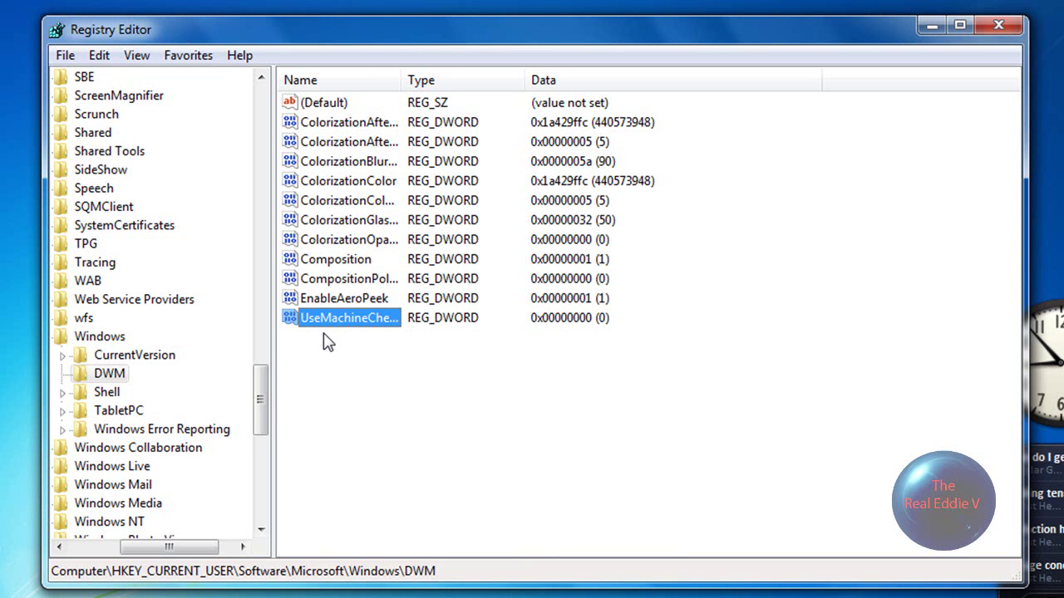
pyautogui.rightClick(323, 321)
pyautogui.click(329, 326)
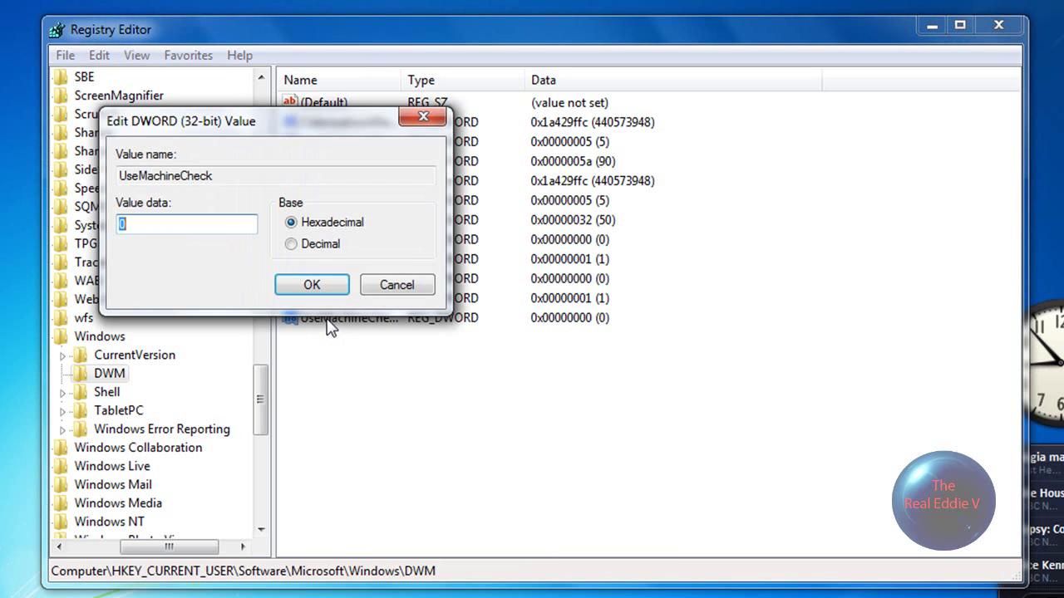
pyautogui.click(308, 283)
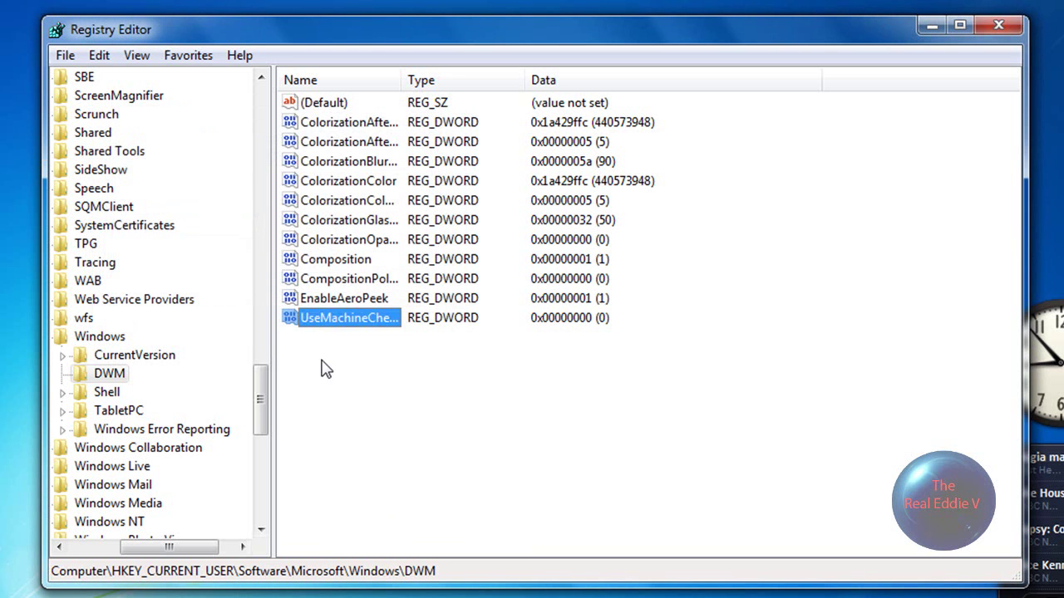
pyautogui.rightClick(321, 368)
# Step: Create a new DWORD value named Blur in the DWM key, leaving its data at 0
pyautogui.moveTo(424, 368)
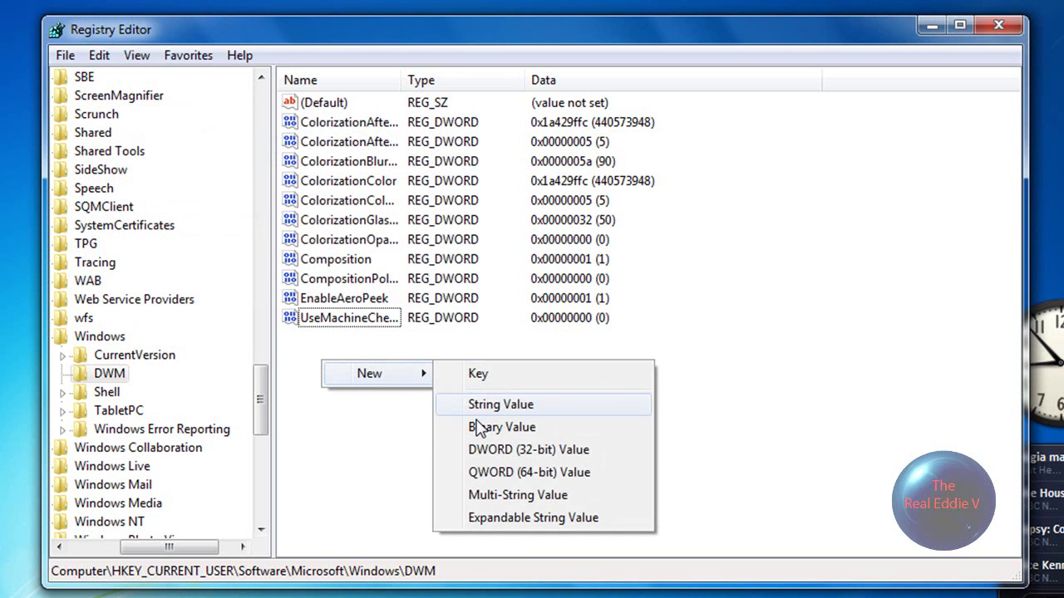
pyautogui.click(477, 449)
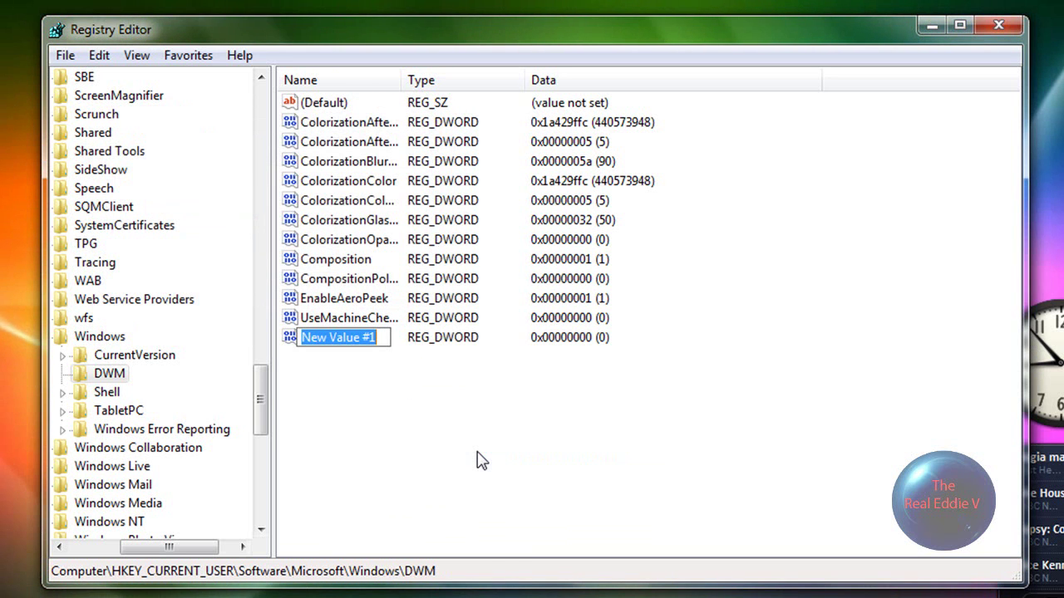
pyautogui.write('Blur')
pyautogui.press('Return')
pyautogui.rightClick(323, 342)
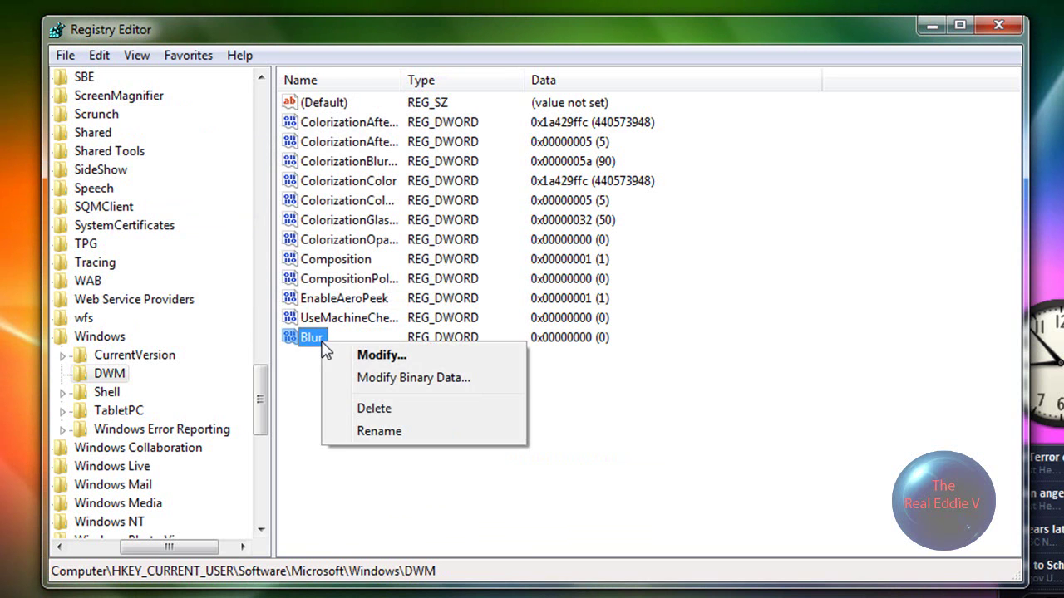
pyautogui.click(333, 357)
pyautogui.click(342, 287)
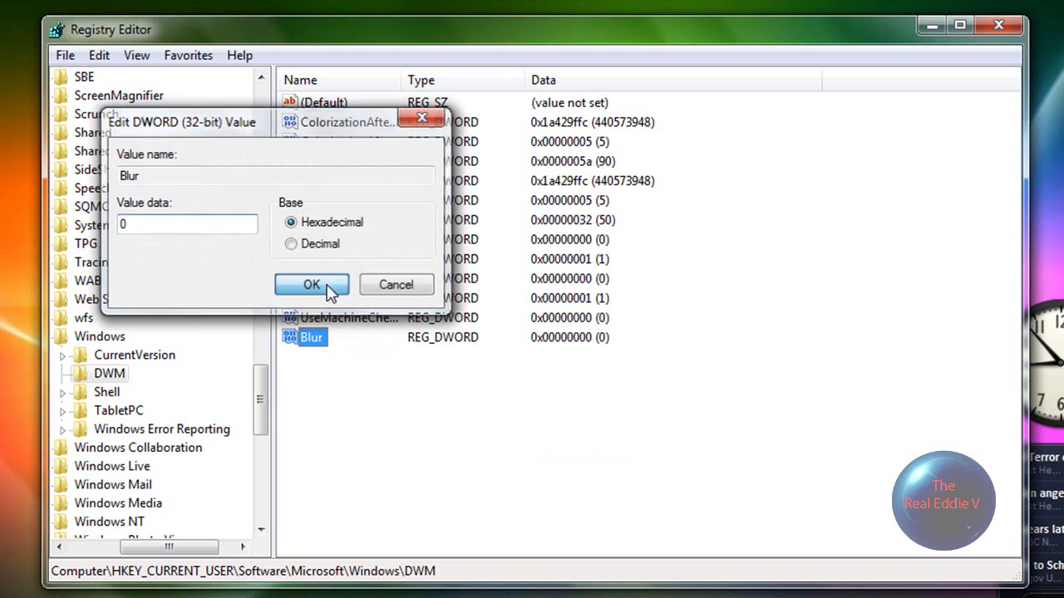
# Step: Add another DWORD value named Animations, keeping its data at 0
pyautogui.rightClick(341, 389)
pyautogui.moveTo(387, 404)
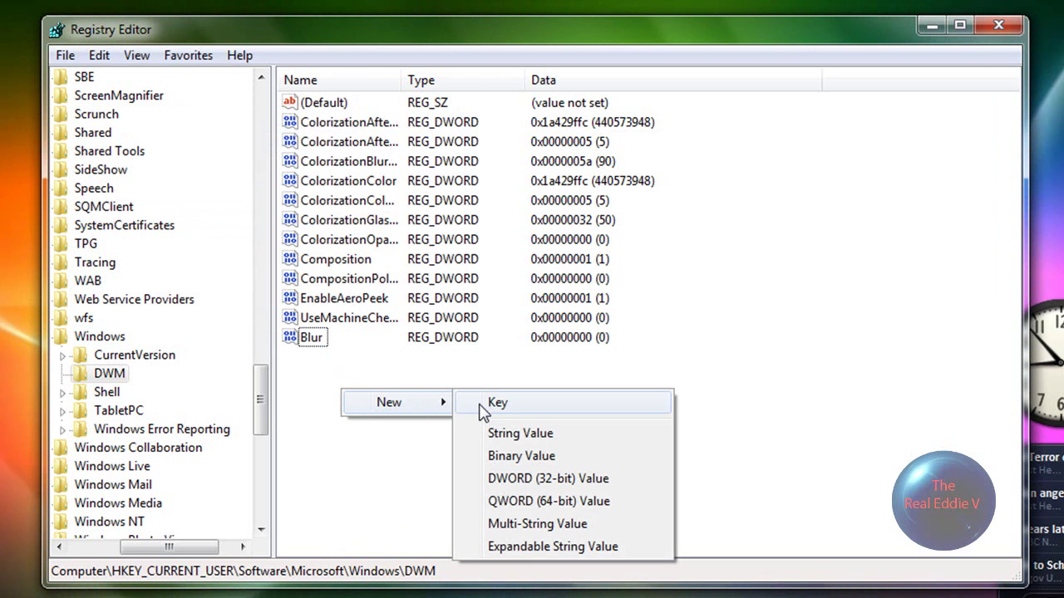
pyautogui.click(532, 480)
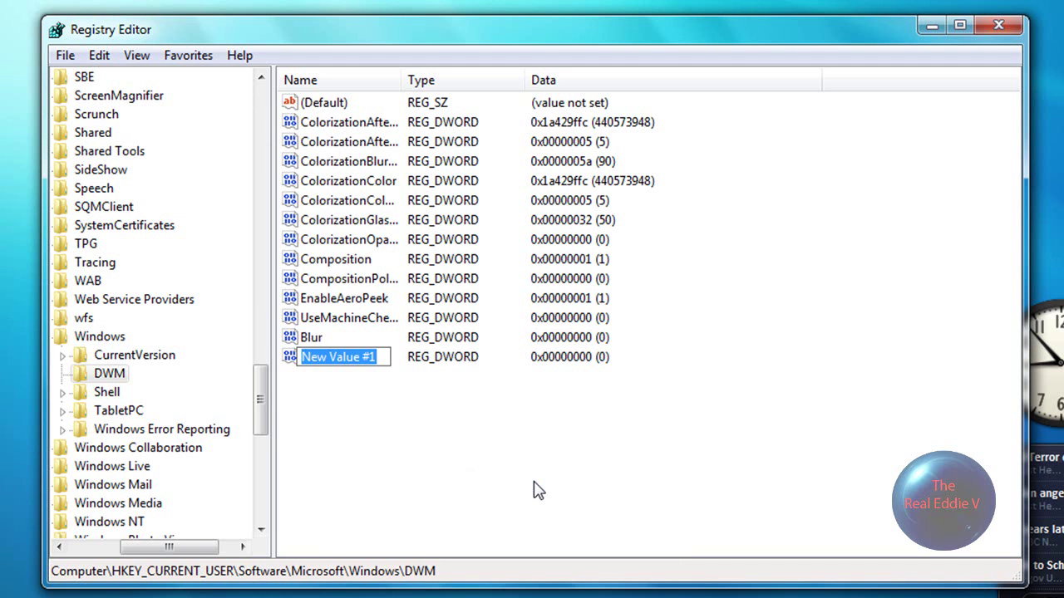
pyautogui.write('Animations')
pyautogui.press('Return')
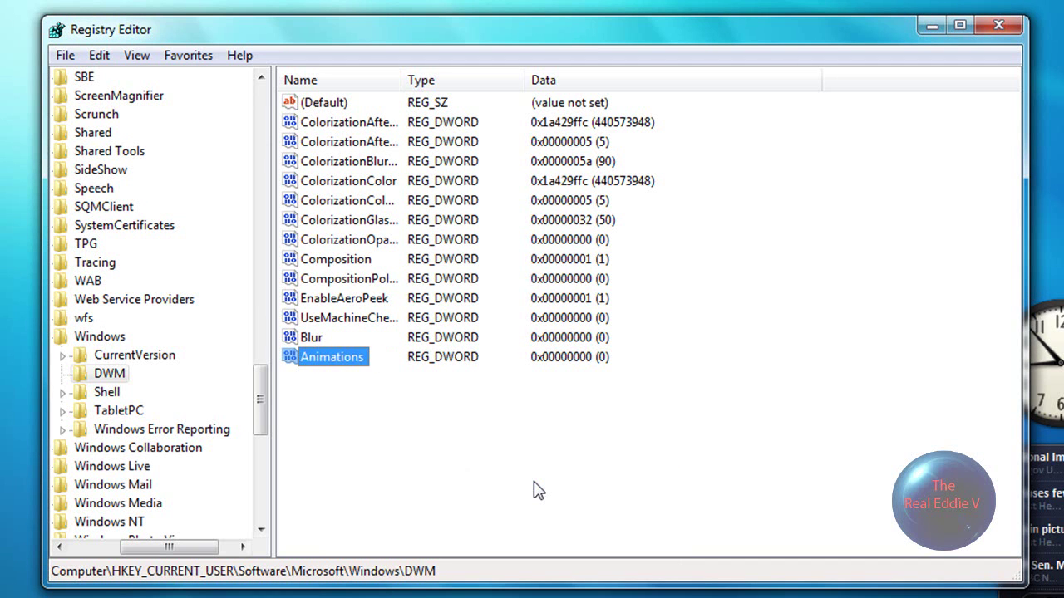
pyautogui.rightClick(337, 363)
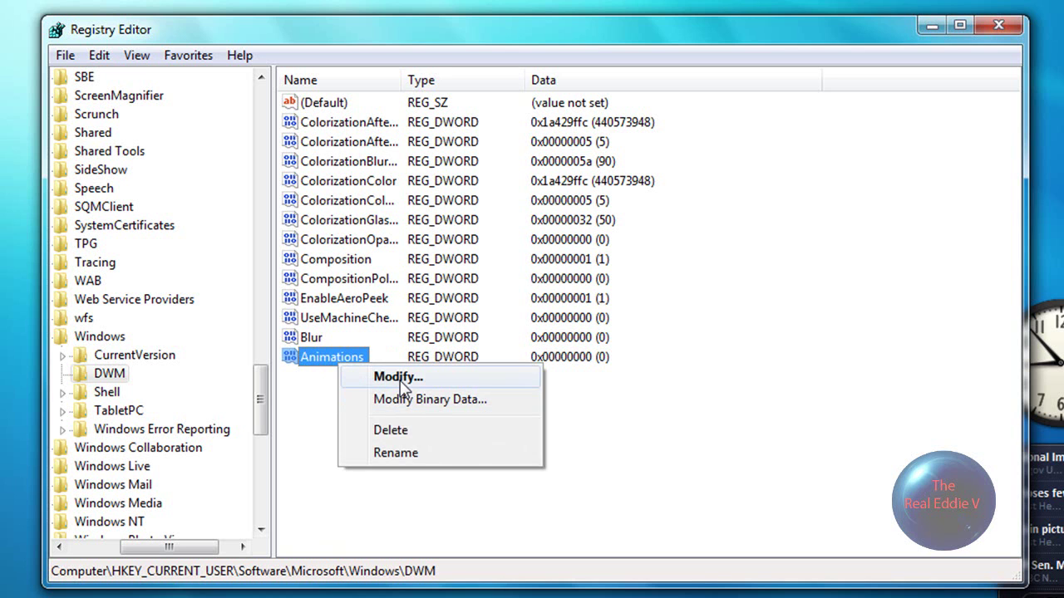
pyautogui.click(400, 381)
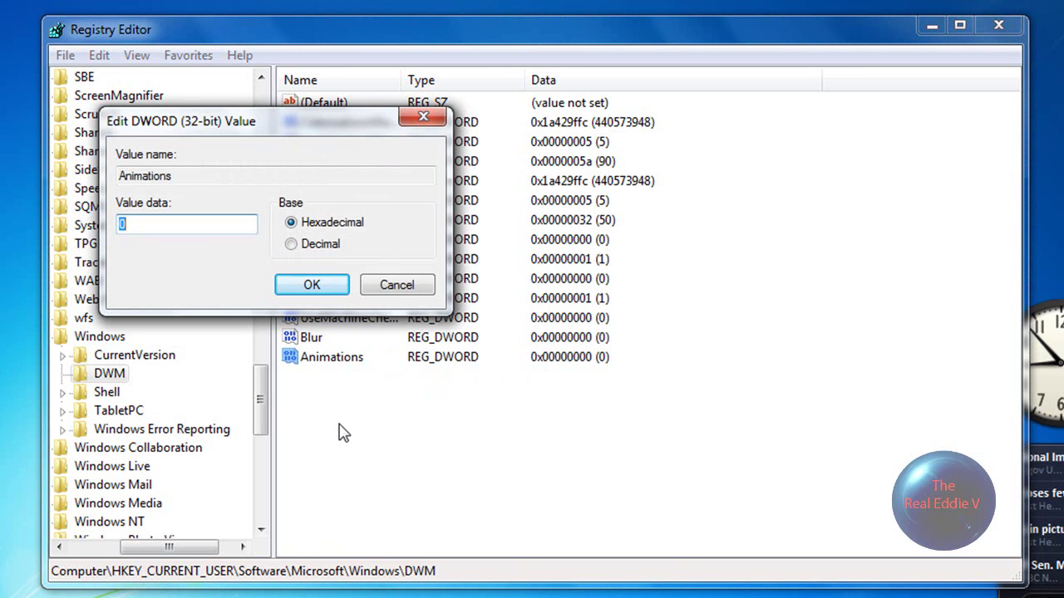
pyautogui.click(339, 286)
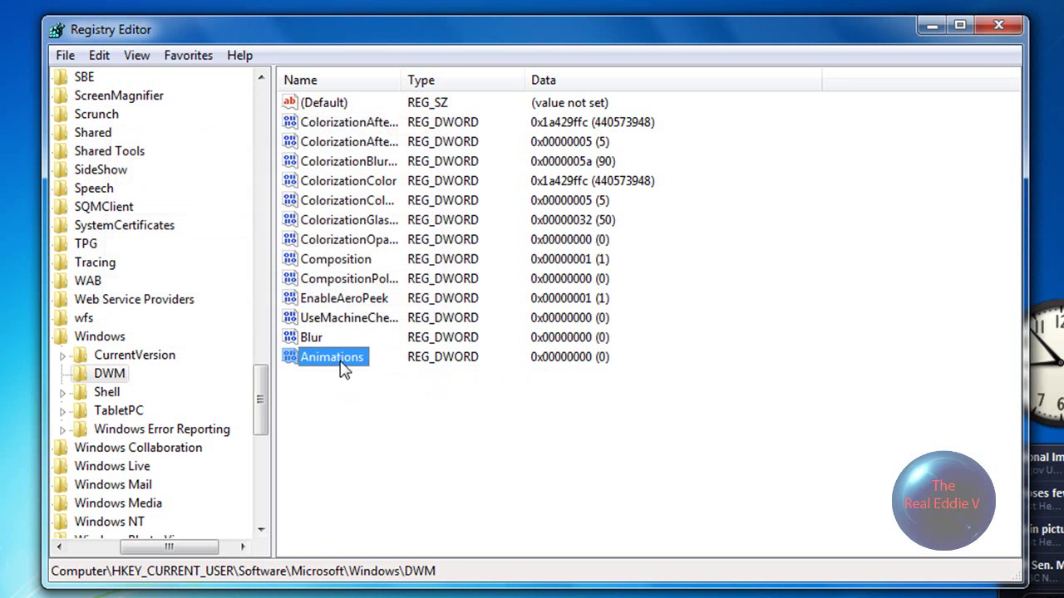
# Step: Delete the three newly added values, UseMachineCheck, Blur and Animations, confirming with Yes
pyautogui.moveTo(373, 428); pyautogui.dragTo(289, 327)
pyautogui.press('Delete')
pyautogui.click(625, 358)
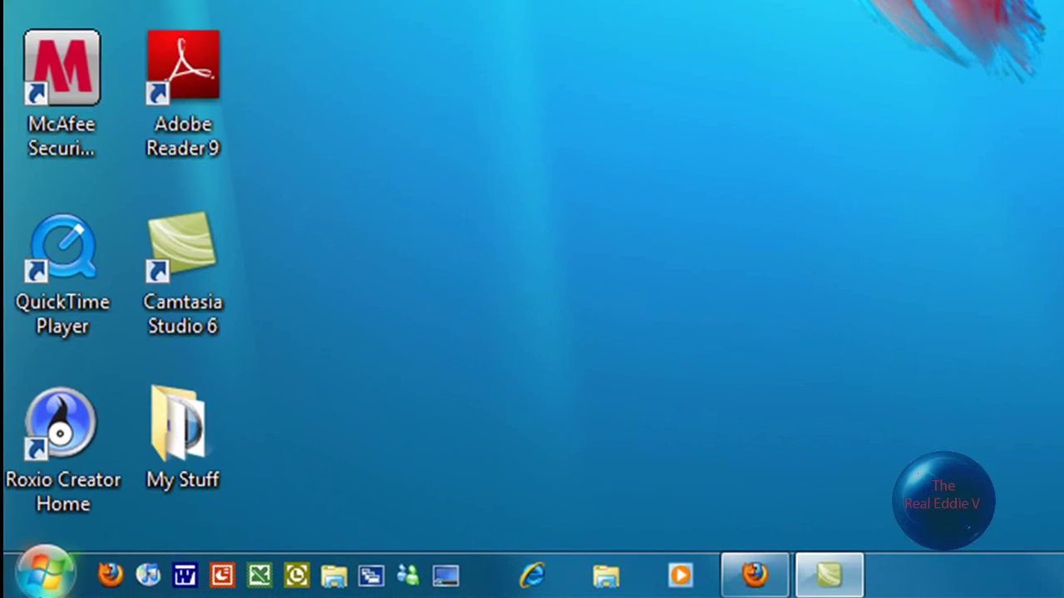
# Step: Search the Start menu for 'Services' and launch the Services console
pyautogui.press('super')
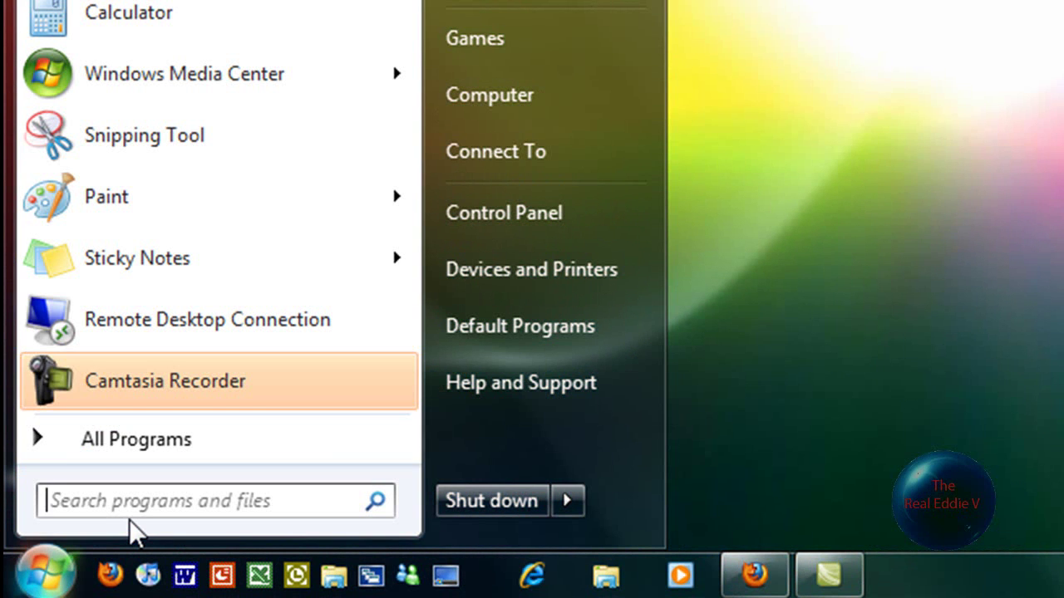
pyautogui.write('Service')
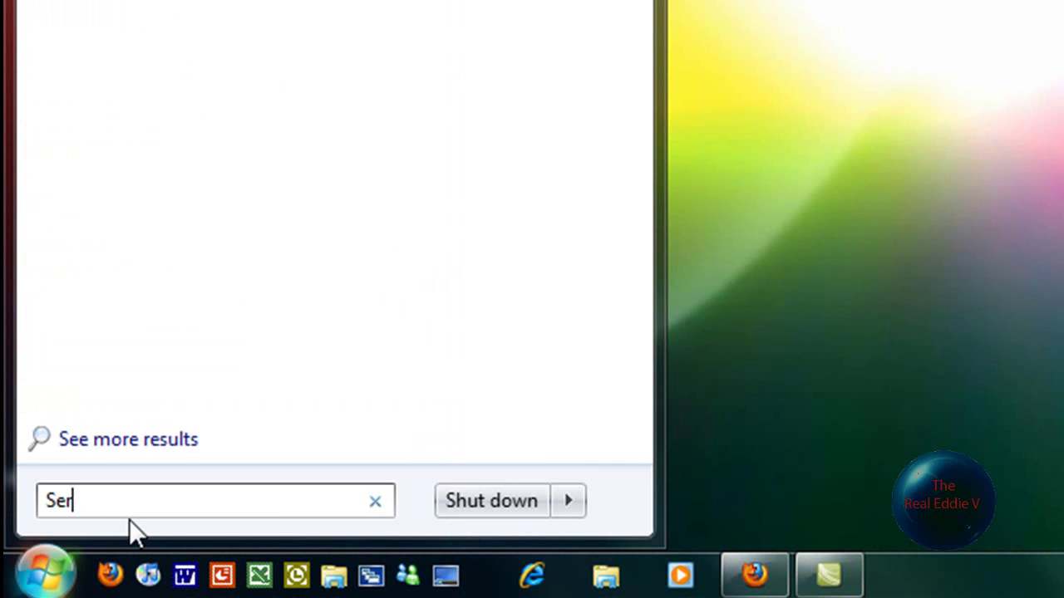
pyautogui.write('s')
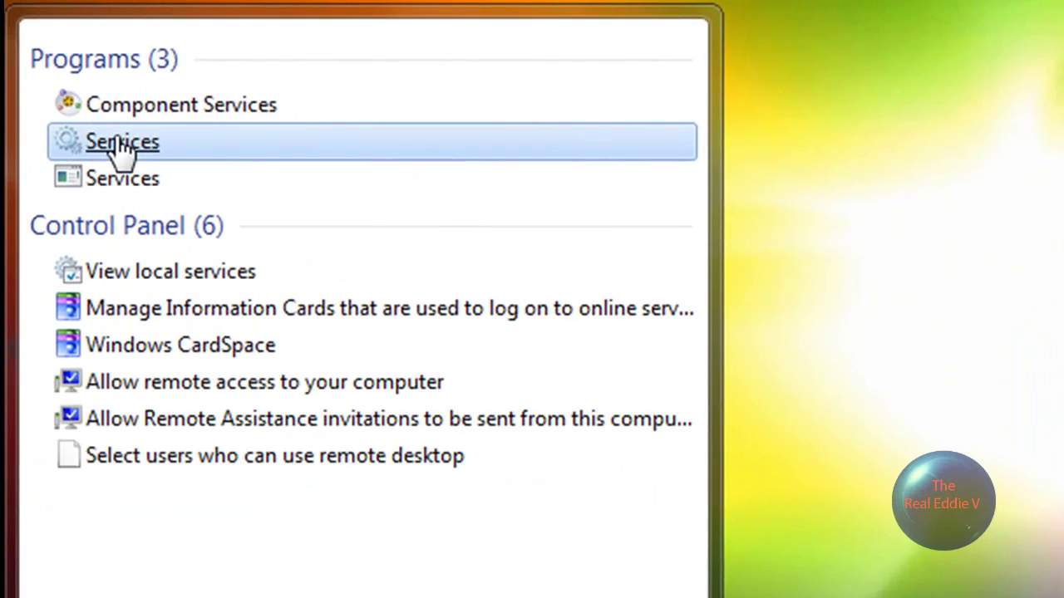
pyautogui.click(71, 83)
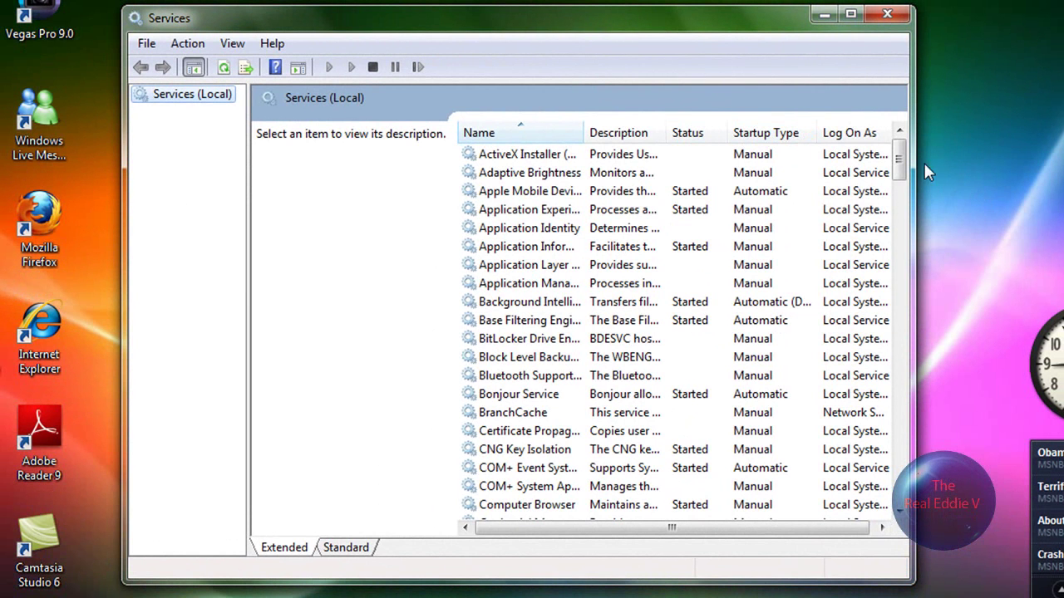
# Step: Find and select Desktop Window Manager Session Manager in the services list, then close Services
pyautogui.moveTo(899, 155); pyautogui.dragTo(903, 185)
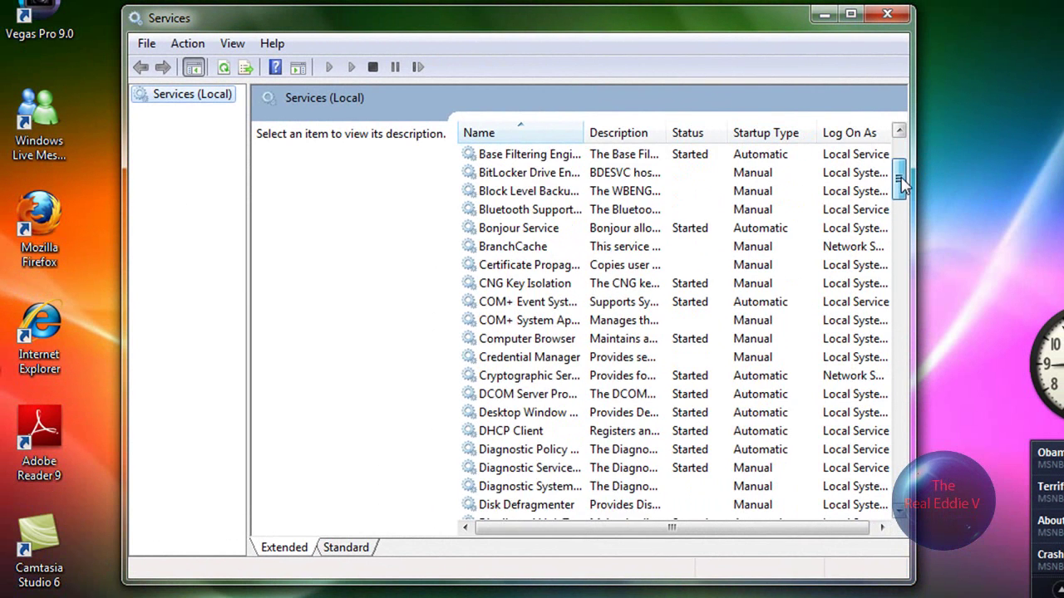
pyautogui.scroll(1, 903, 186)
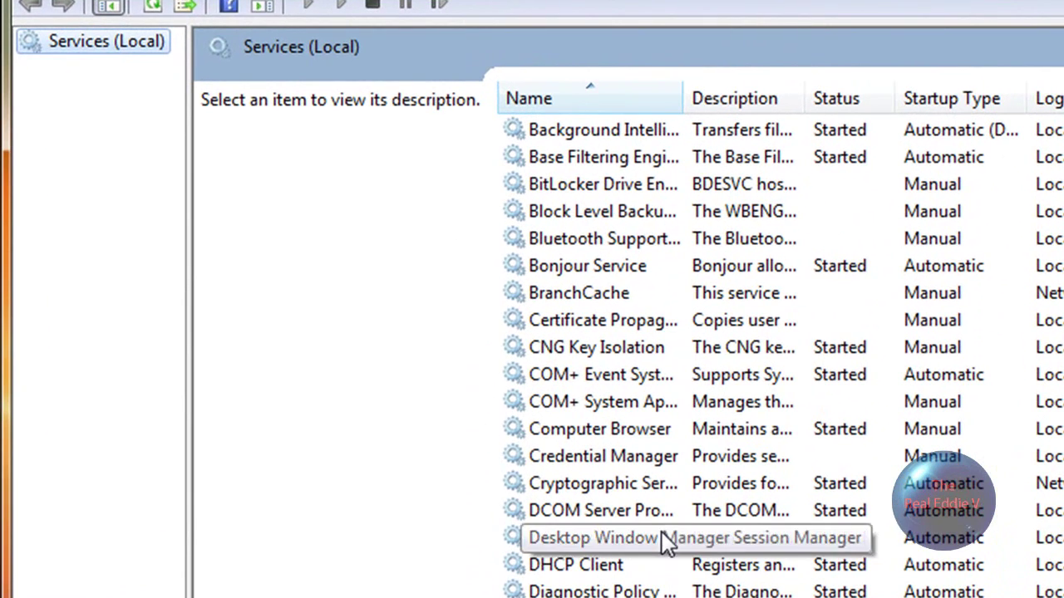
pyautogui.click(663, 538)
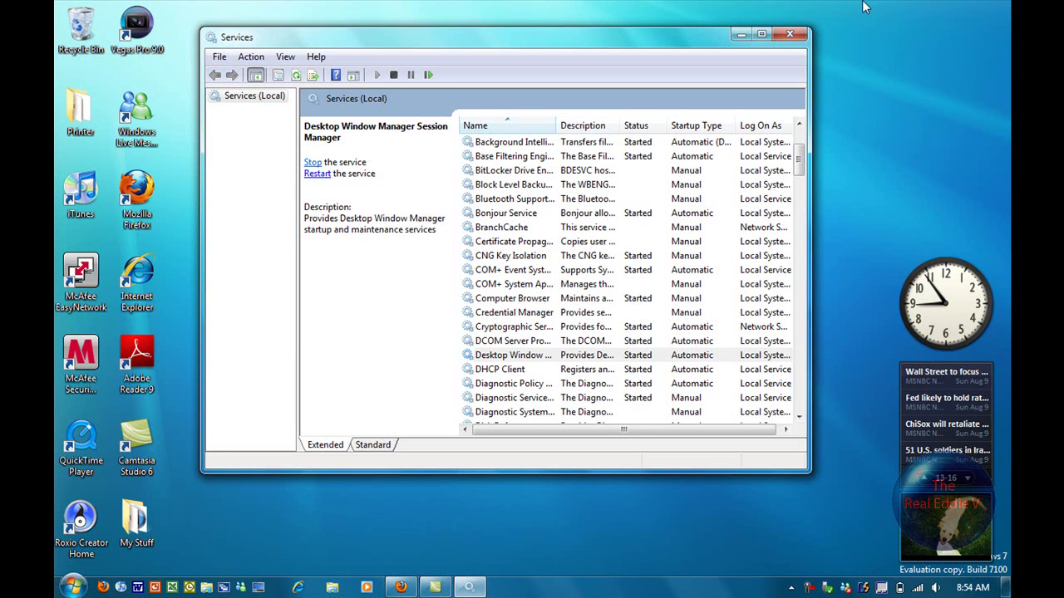
pyautogui.click(793, 36)
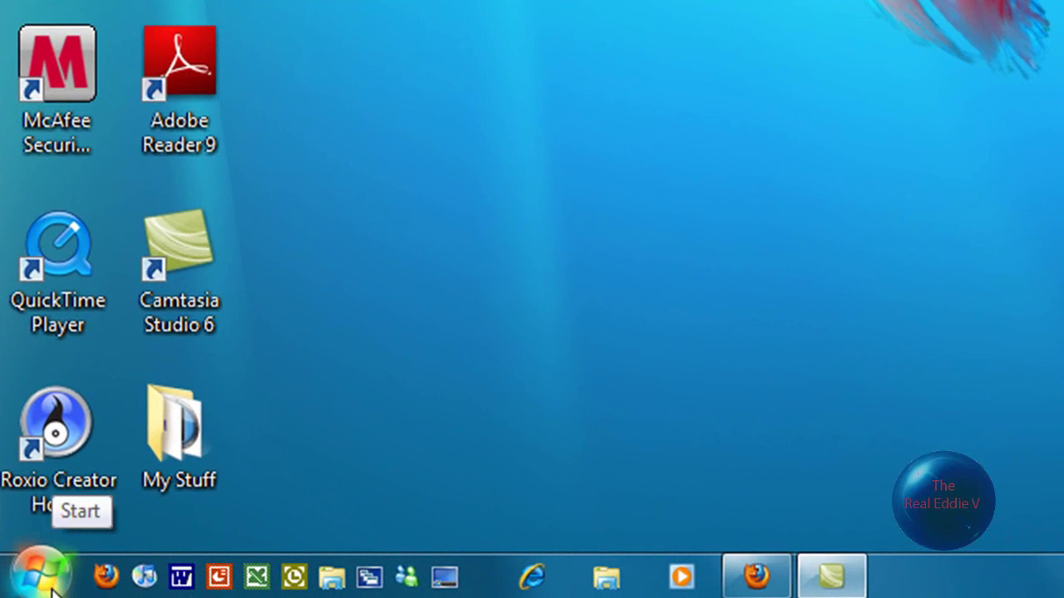
# Step: Search the Start menu for 'command Prompt' and launch Command Prompt
pyautogui.click(42, 576)
pyautogui.write('comm')
pyautogui.write('can')
pyautogui.press('BackSpace')
pyautogui.press('BackSpace')
pyautogui.press('BackSpace')
pyautogui.write('and P')
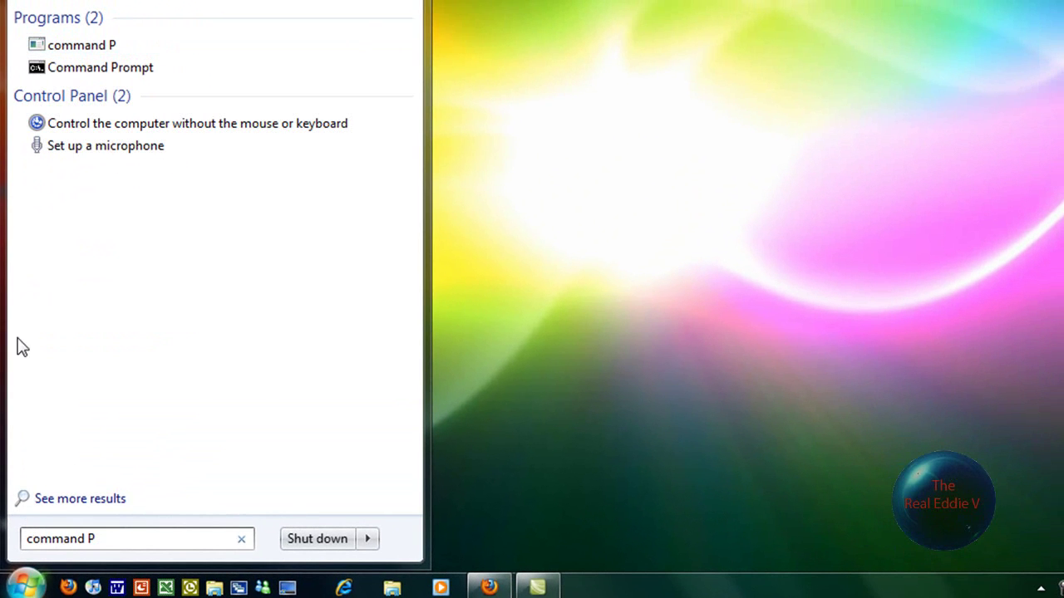
pyautogui.click(107, 67)
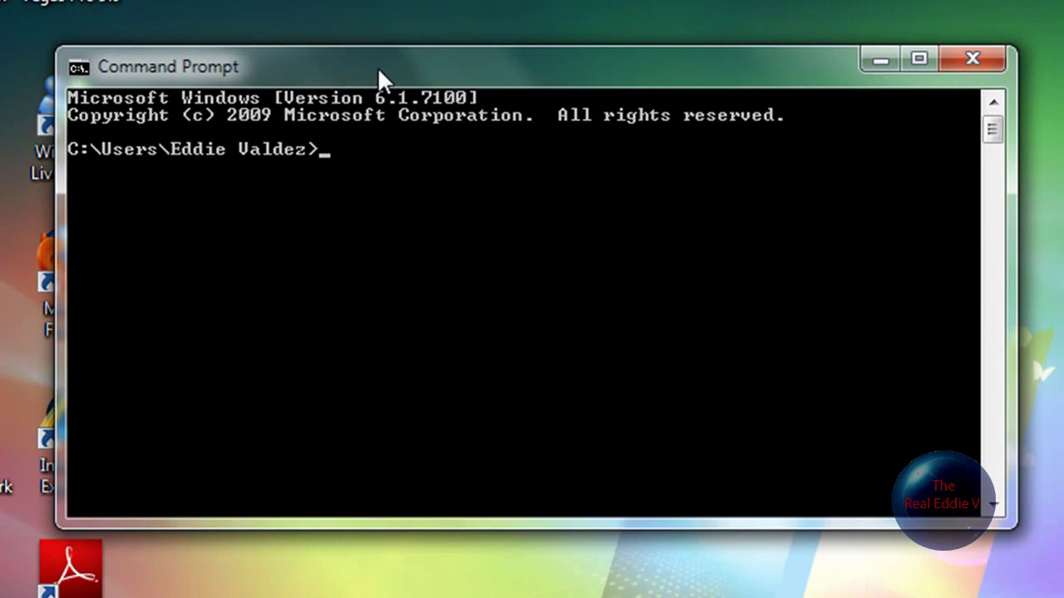
# Step: Move the Command Prompt window into place, then type 'Winsat Formal' and erase it unrun
pyautogui.moveTo(378, 66); pyautogui.dragTo(686, 198)
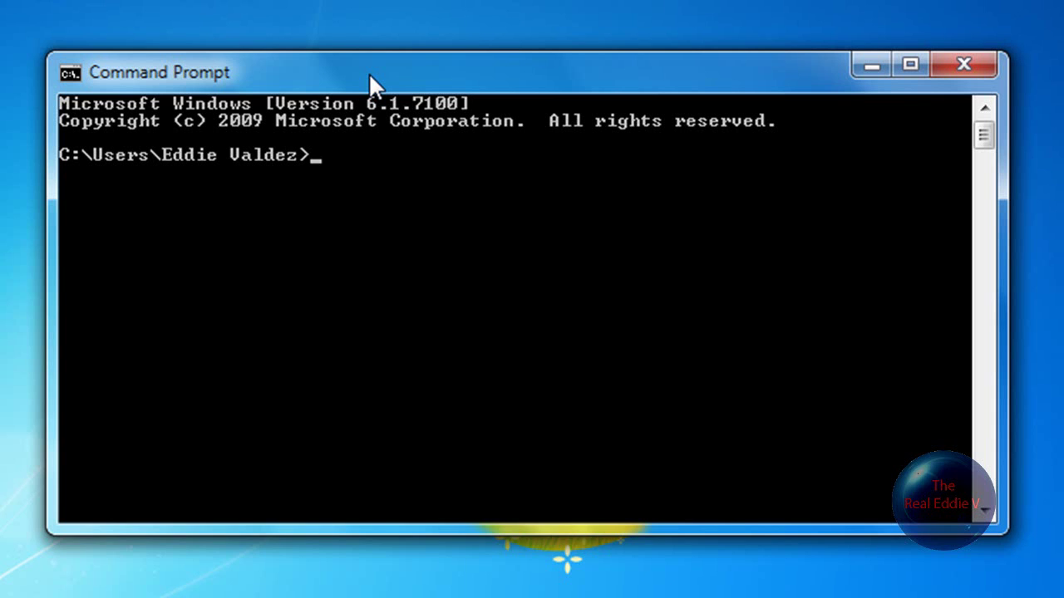
pyautogui.write('Winsat Formal')
pyautogui.press('BackSpace')
pyautogui.press('BackSpace')
pyautogui.press('BackSpace')
pyautogui.press('BackSpace')
pyautogui.press('BackSpace')
pyautogui.press('BackSpace')
pyautogui.press('BackSpace')
pyautogui.press('BackSpace')
pyautogui.press('BackSpace')
pyautogui.press('BackSpace')
pyautogui.press('BackSpace')
pyautogui.press('BackSpace')
pyautogui.press('BackSpace')
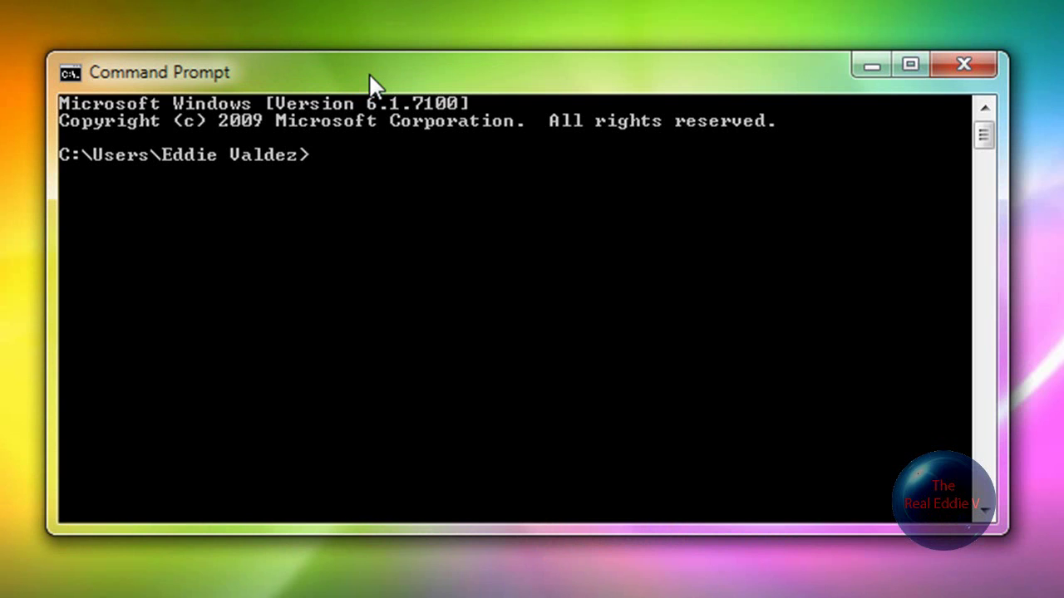
# Step: Replace a typed 'Winsat Formal' with 'Winsat DWM' at the prompt without running it
pyautogui.write('Winsat')
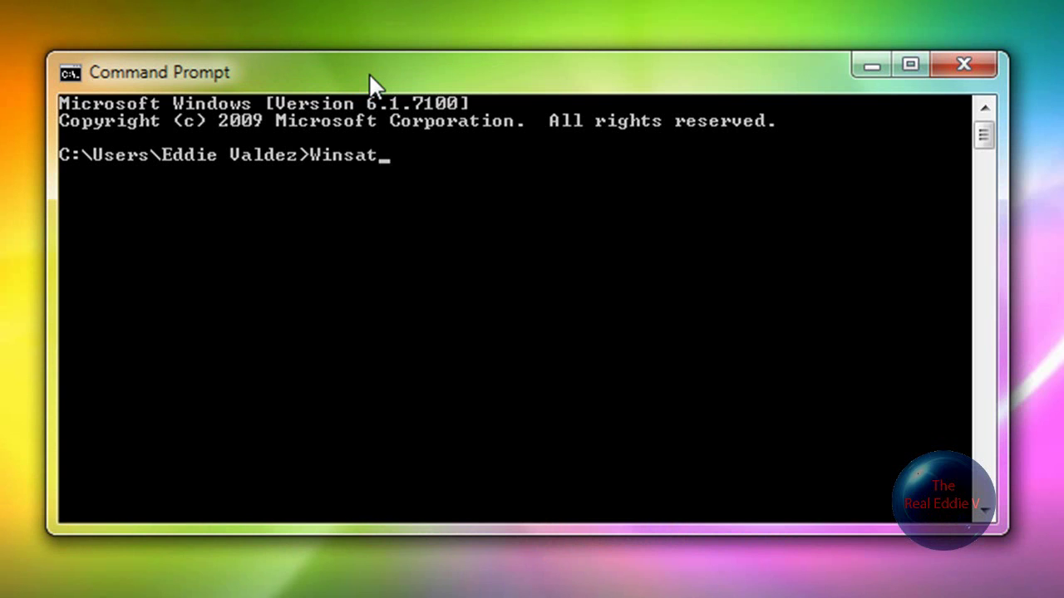
pyautogui.write(' Formal')
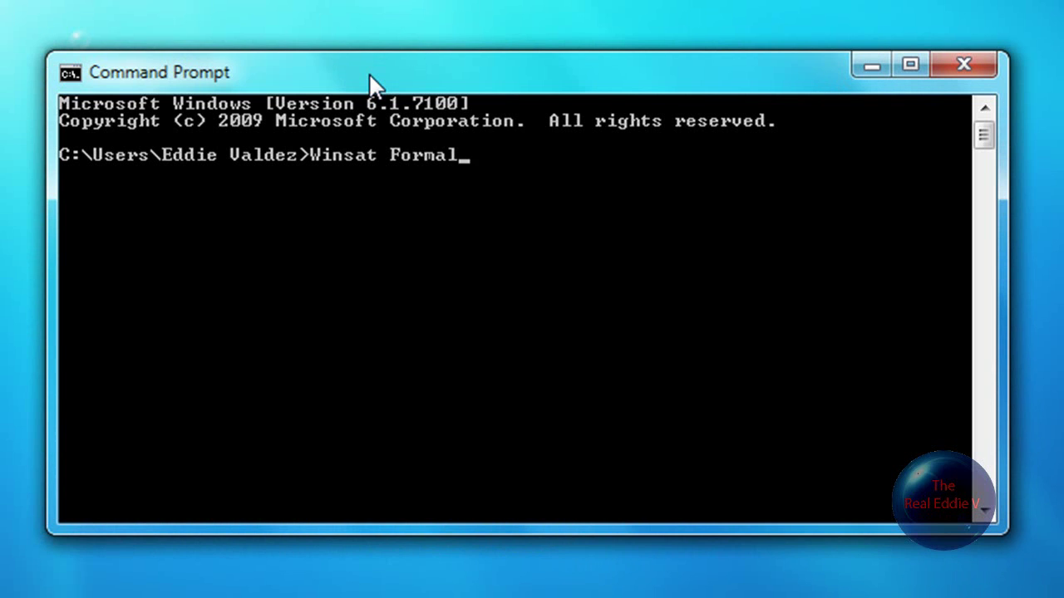
pyautogui.press('BackSpace')
pyautogui.press('BackSpace')
pyautogui.press('BackSpace')
pyautogui.press('BackSpace')
pyautogui.press('BackSpace')
pyautogui.press('BackSpace')
pyautogui.press('BackSpace')
pyautogui.press('BackSpace')
pyautogui.press('BackSpace')
pyautogui.press('BackSpace')
pyautogui.press('BackSpace')
pyautogui.press('BackSpace')
pyautogui.press('BackSpace')
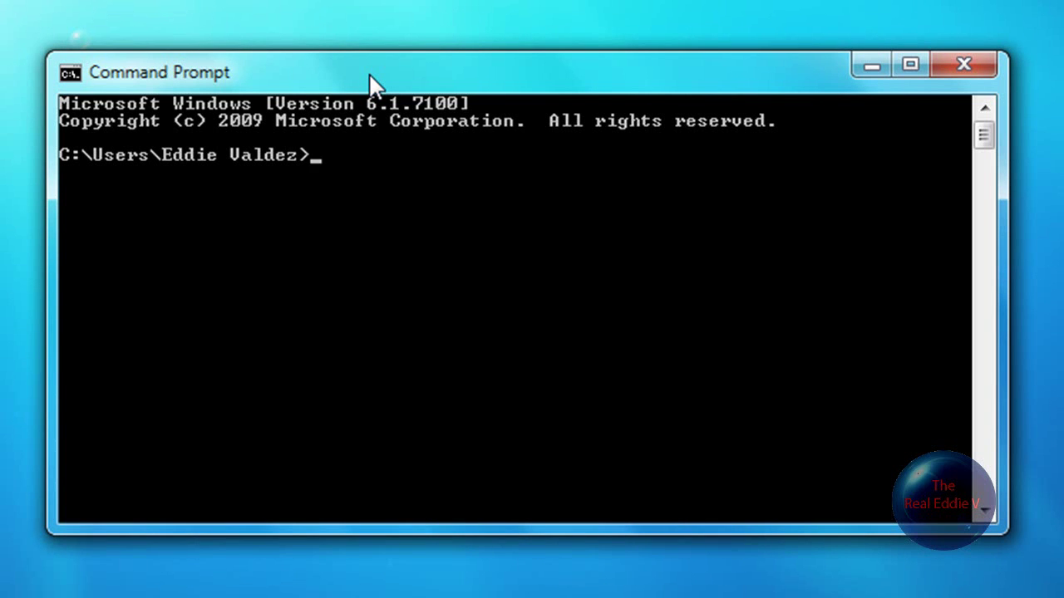
pyautogui.write('Winsat DWM')
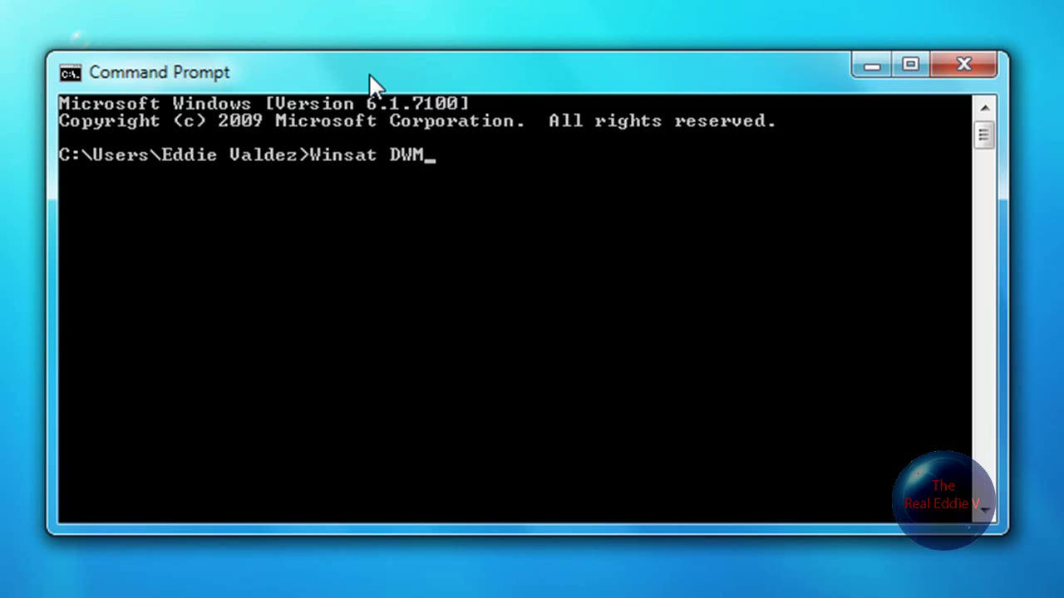